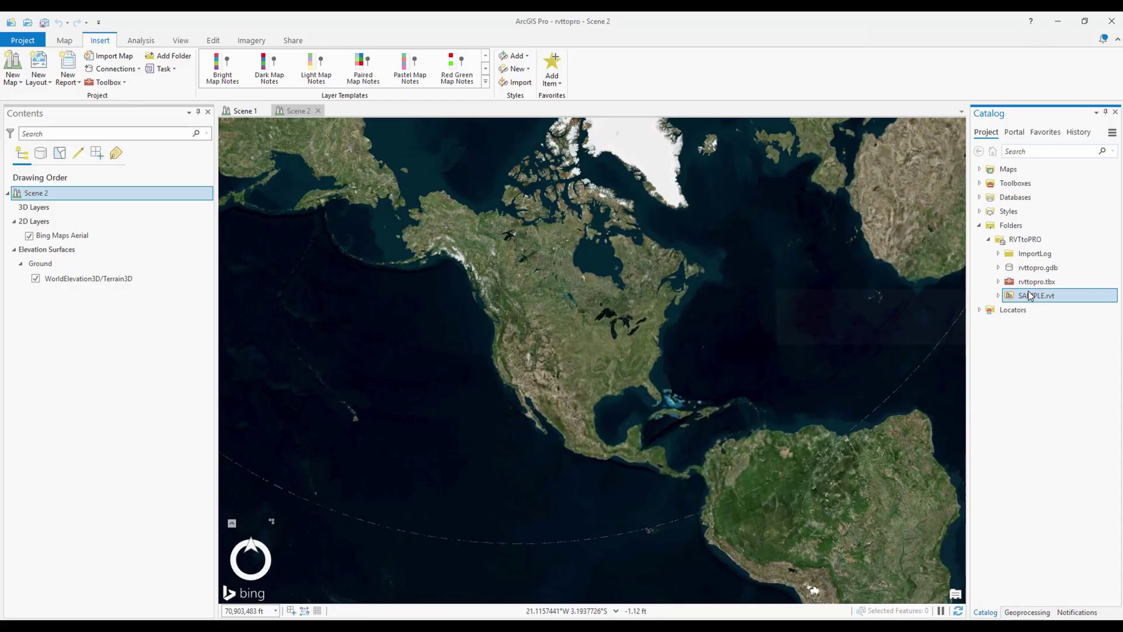
Relocate the project base point to 1851260' N, 6267245' E, 13' elevation, rotated 15° east
left_click_drag(1033, 295, 718, 351)
left_click_drag(719, 351, 719, 351)
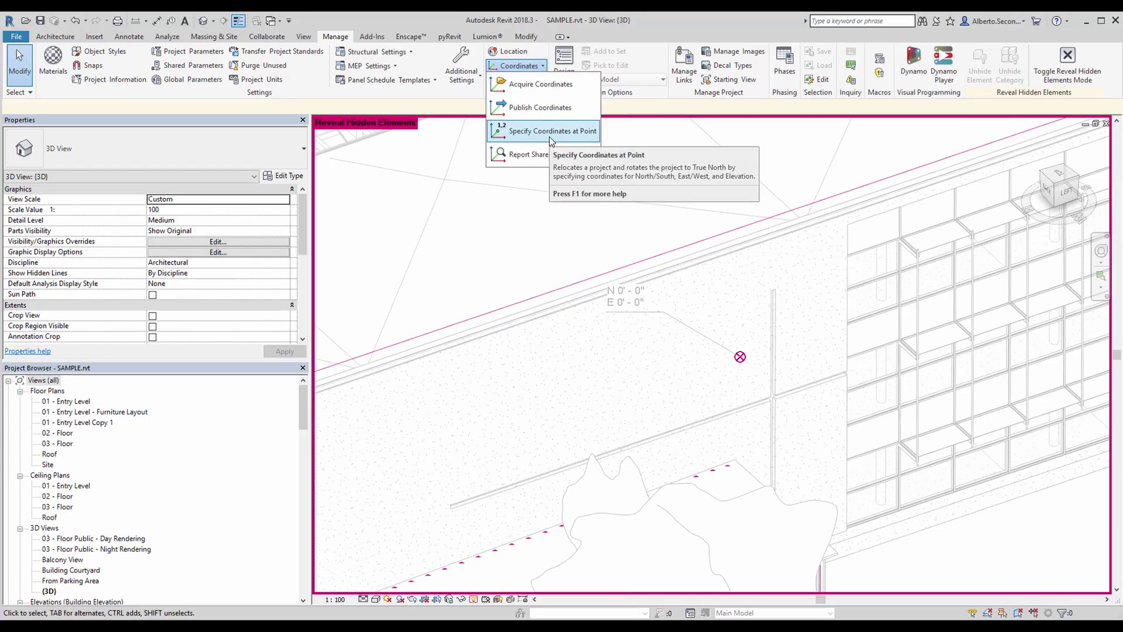
left_click(549, 129)
left_click(741, 357)
type("5")
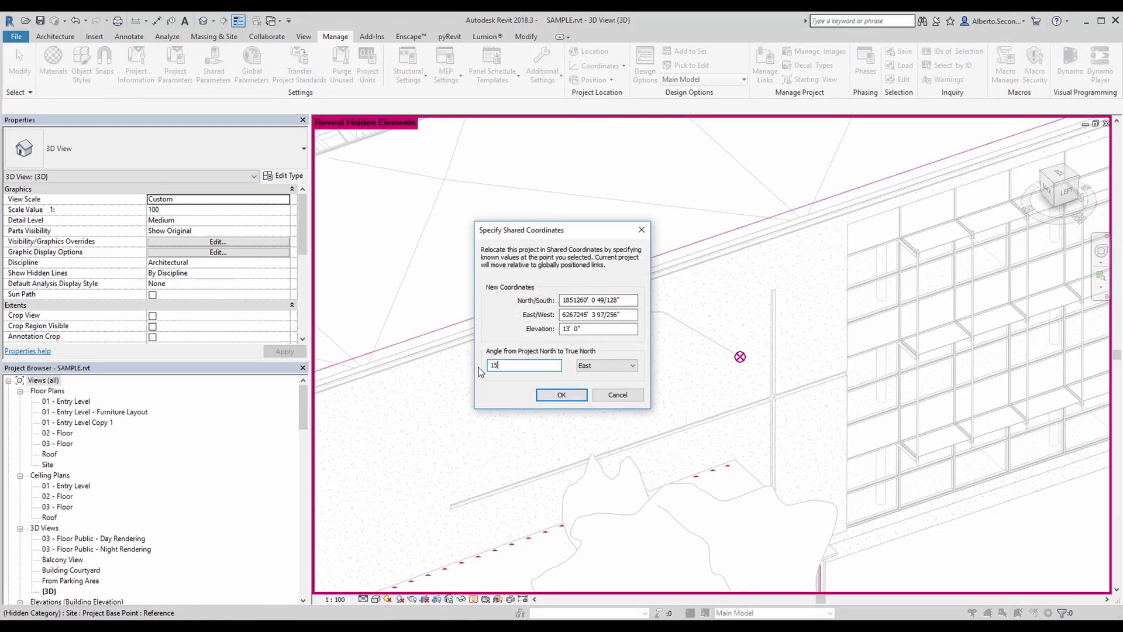
left_click(562, 394)
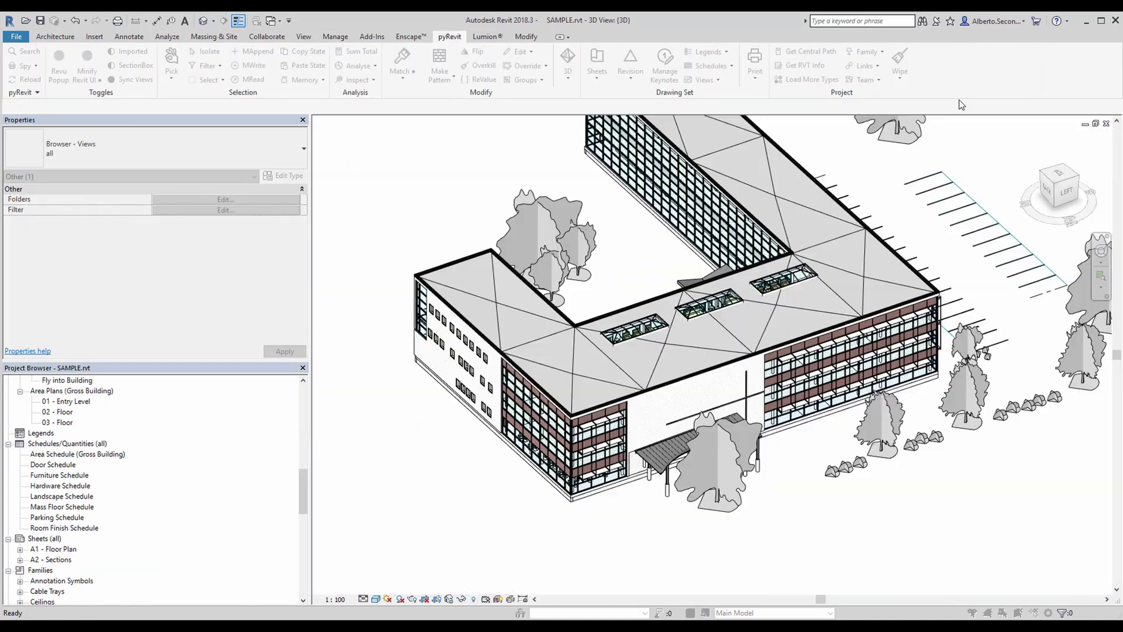
scroll(566, 331, "down", 7)
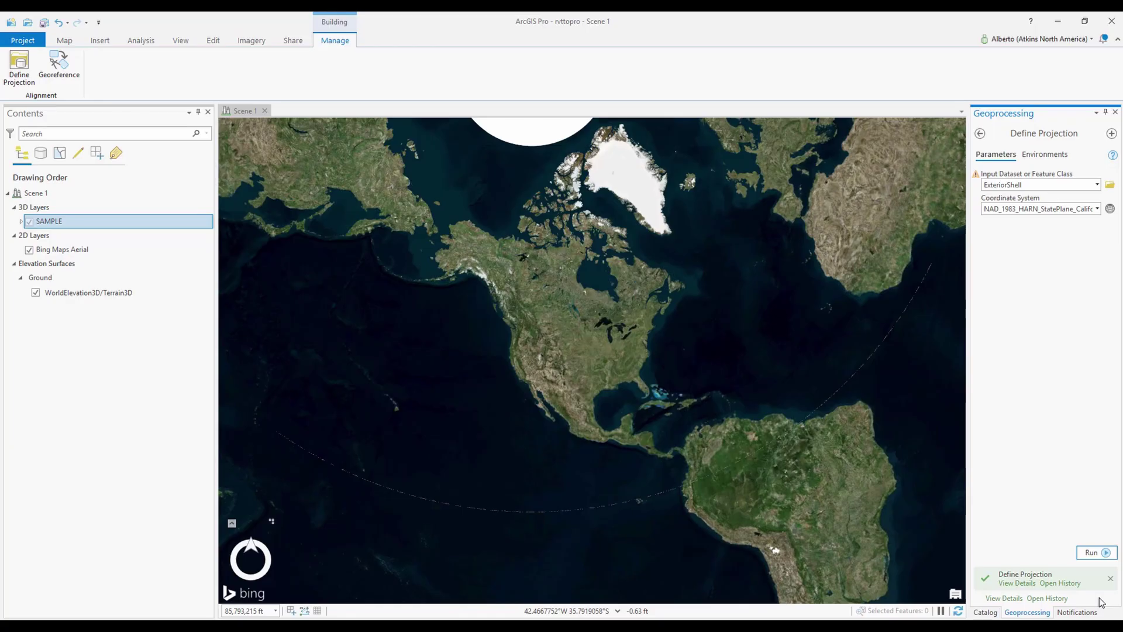
Expand SAMPLE, collapse ExteriorShell, and turn on the Architectural, Structural and Electrical layers
left_click(22, 222)
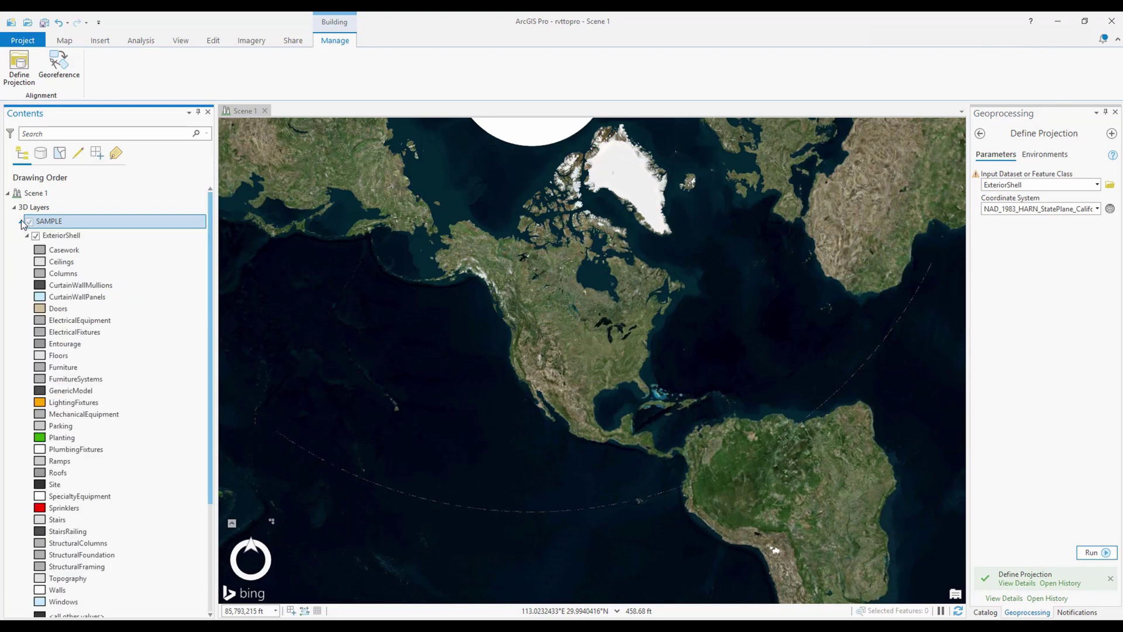
left_click(27, 235)
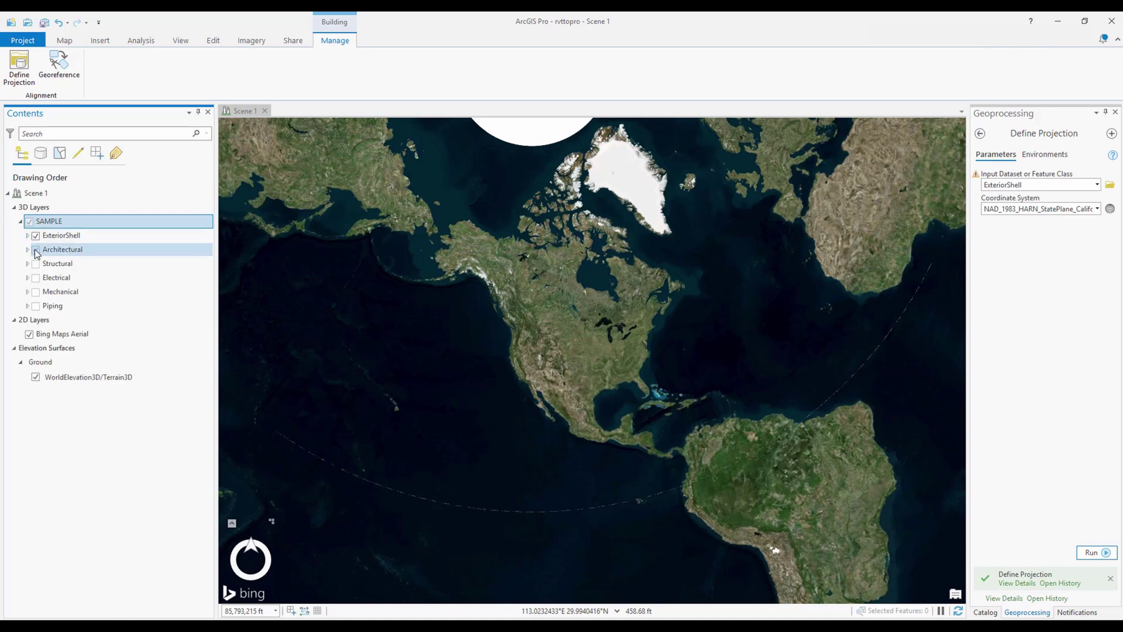
left_click(36, 250)
left_click(35, 263)
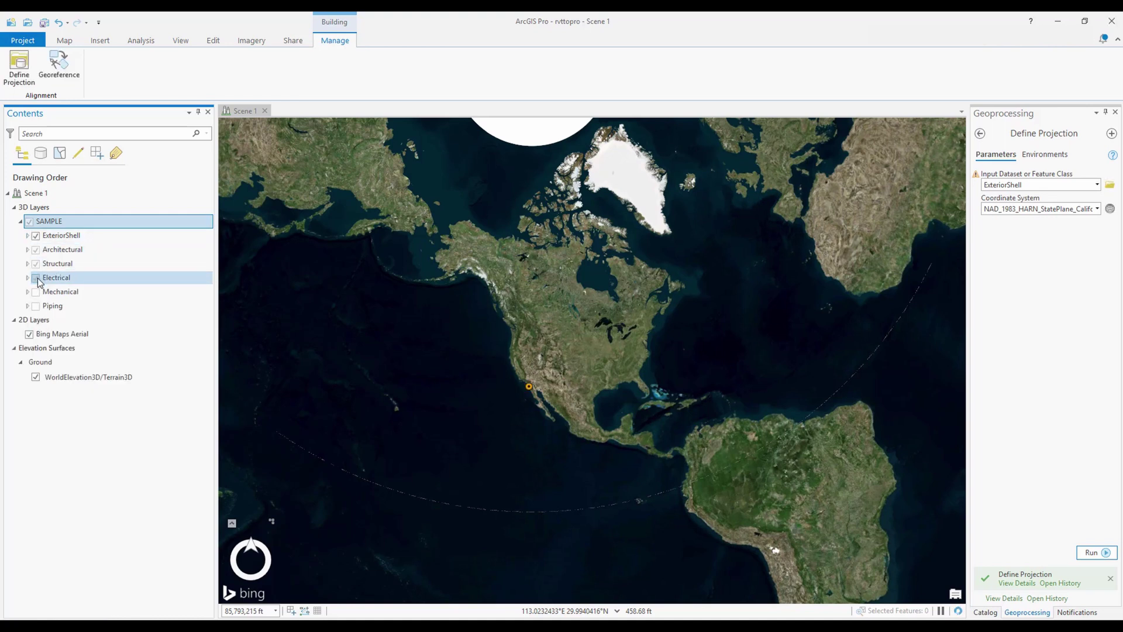
left_click(36, 278)
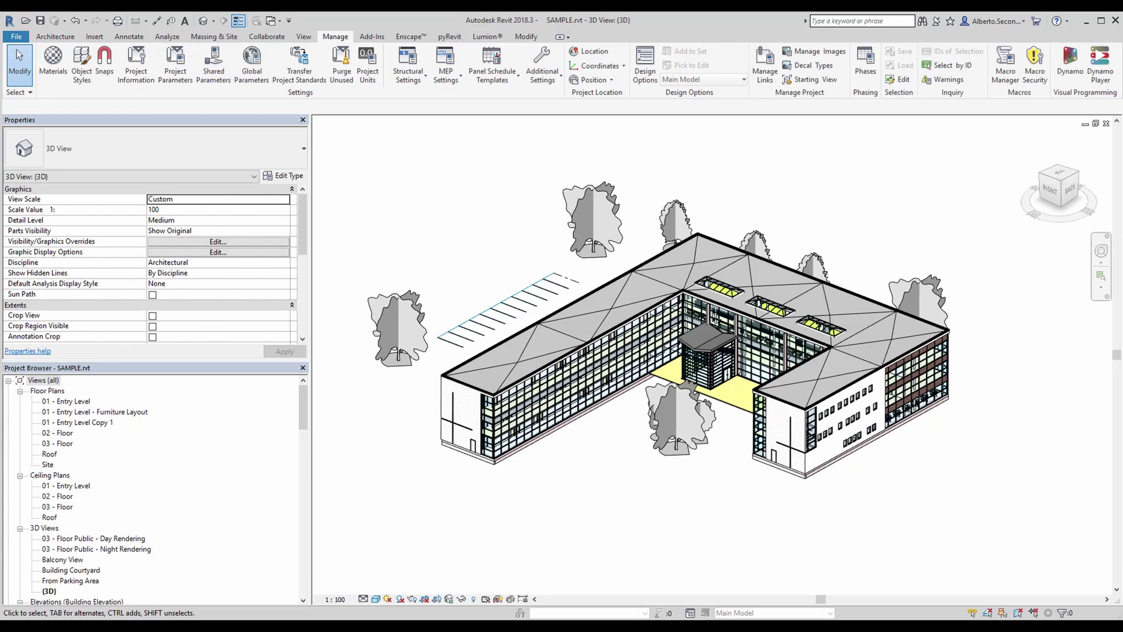
Bring up the Notepad notes listing 1851260', 6267245', 13' 0" and 15°
key("alt+Tab")
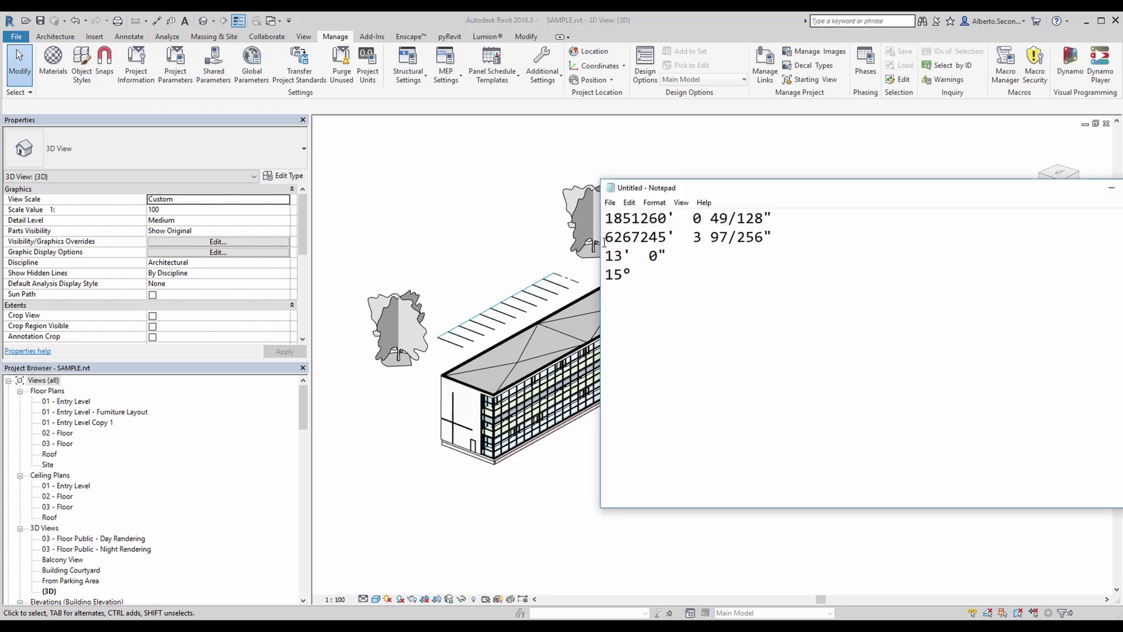
left_click(673, 256)
Return to the Revit model and orbit and zoom toward the building's entrance side
left_click(529, 223)
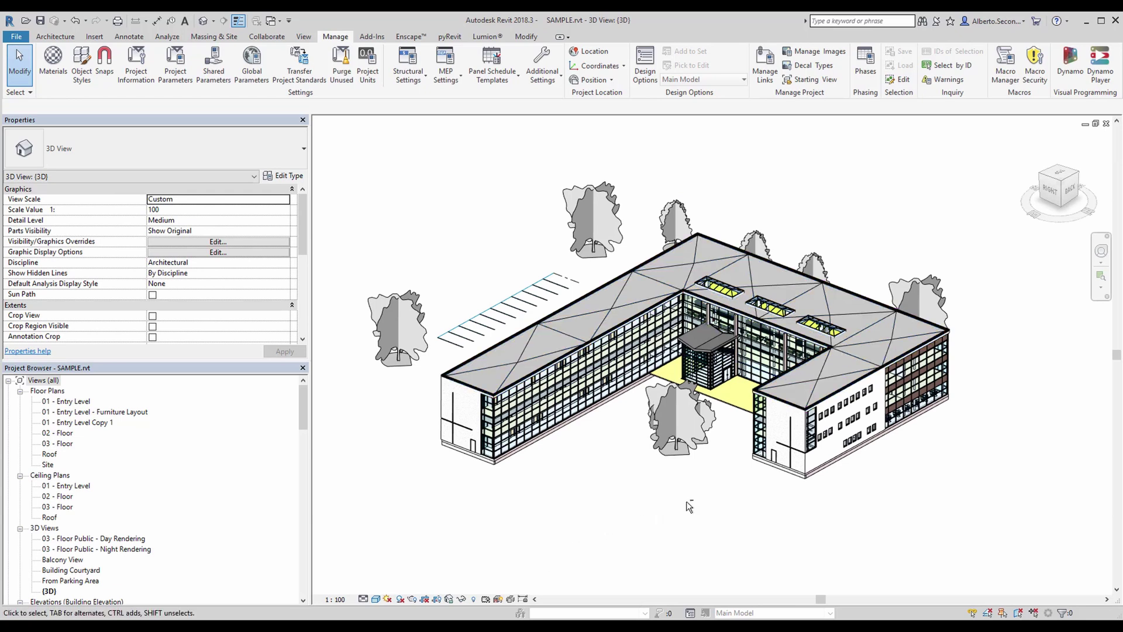
middle_click_drag(689, 501, 549, 476, "shift")
scroll(824, 409, "up", 5)
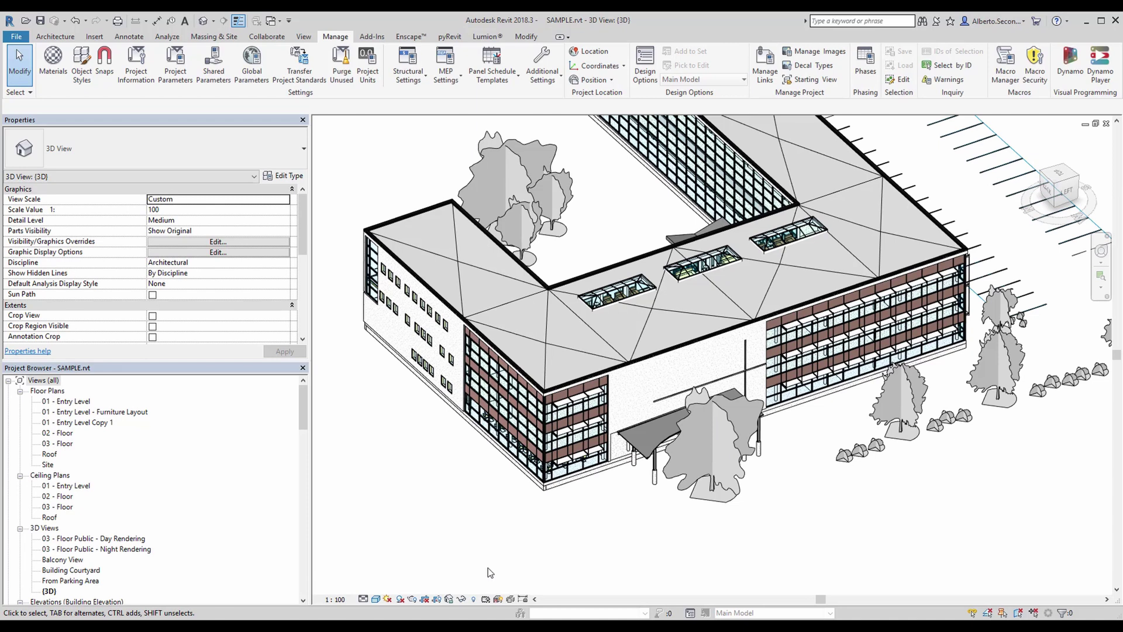
Reveal hidden elements and place a spot coordinate on the project base point, reading N 0' 0", E 0' 0"
left_click(473, 599)
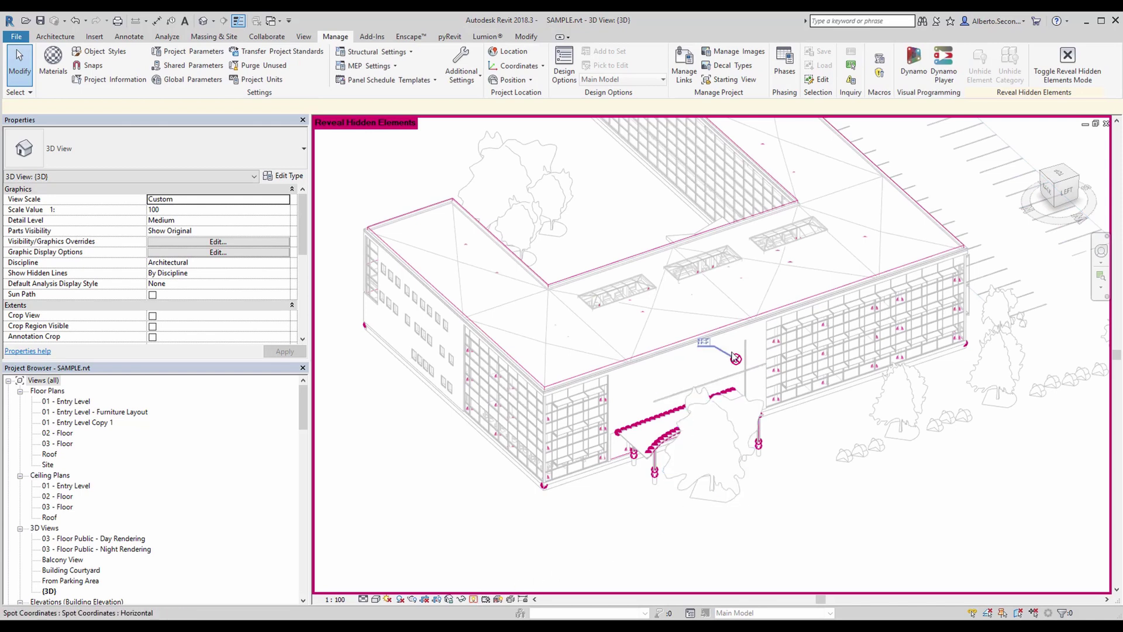
scroll(735, 358, "up", 5)
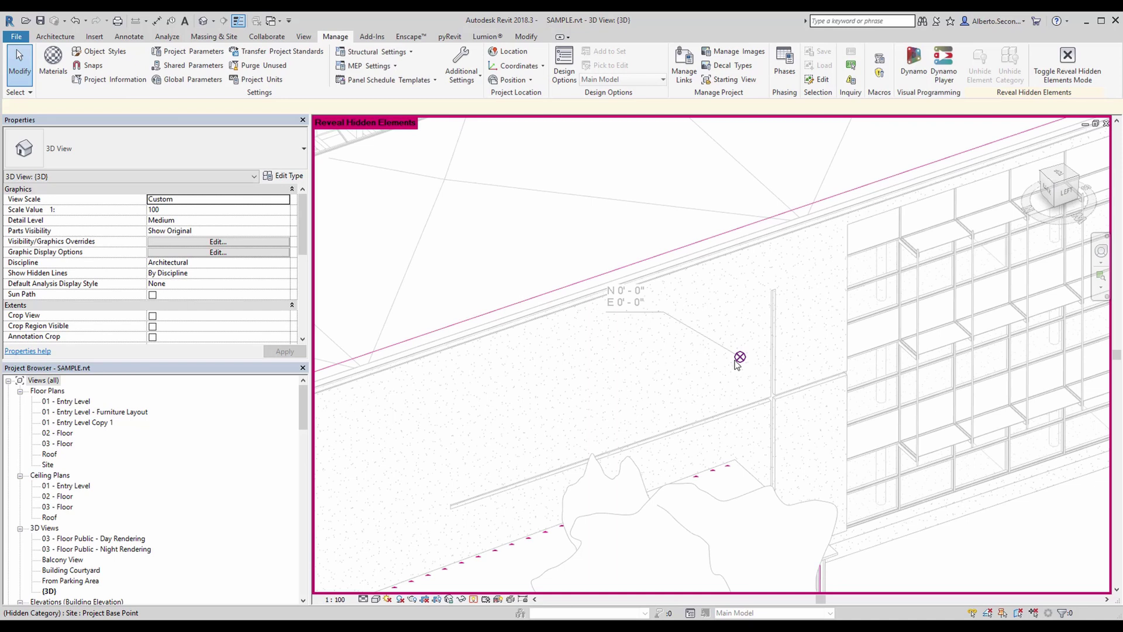
key("alt+Tab")
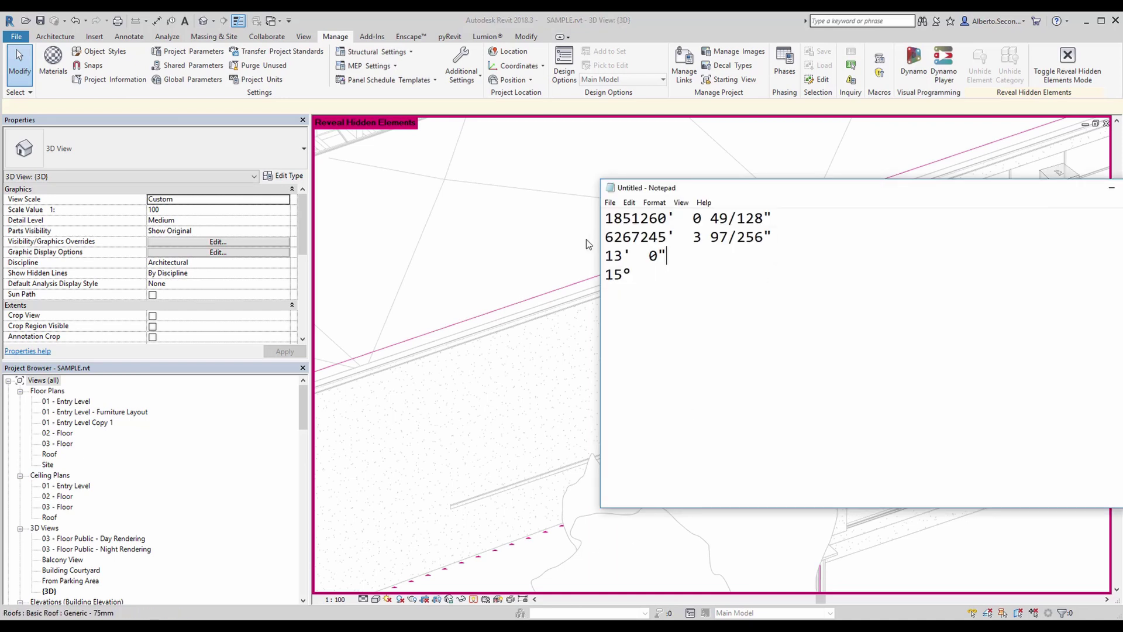
key("alt+Tab")
left_click(736, 359)
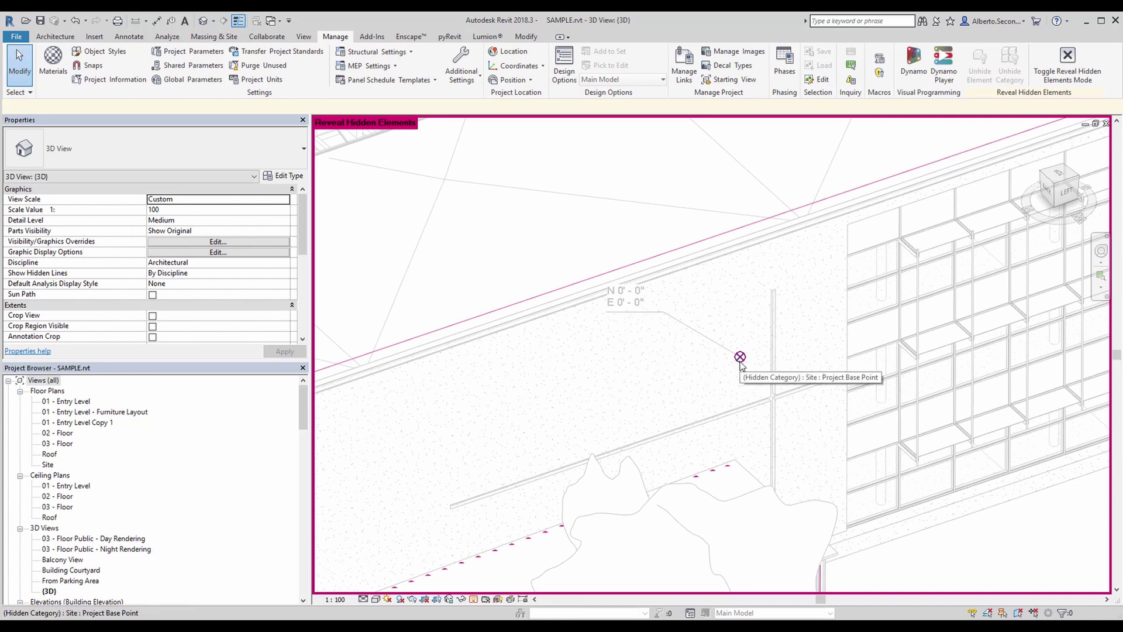
Use Specify Coordinates at Point on the project base point, showing all-zero values
left_click(534, 71)
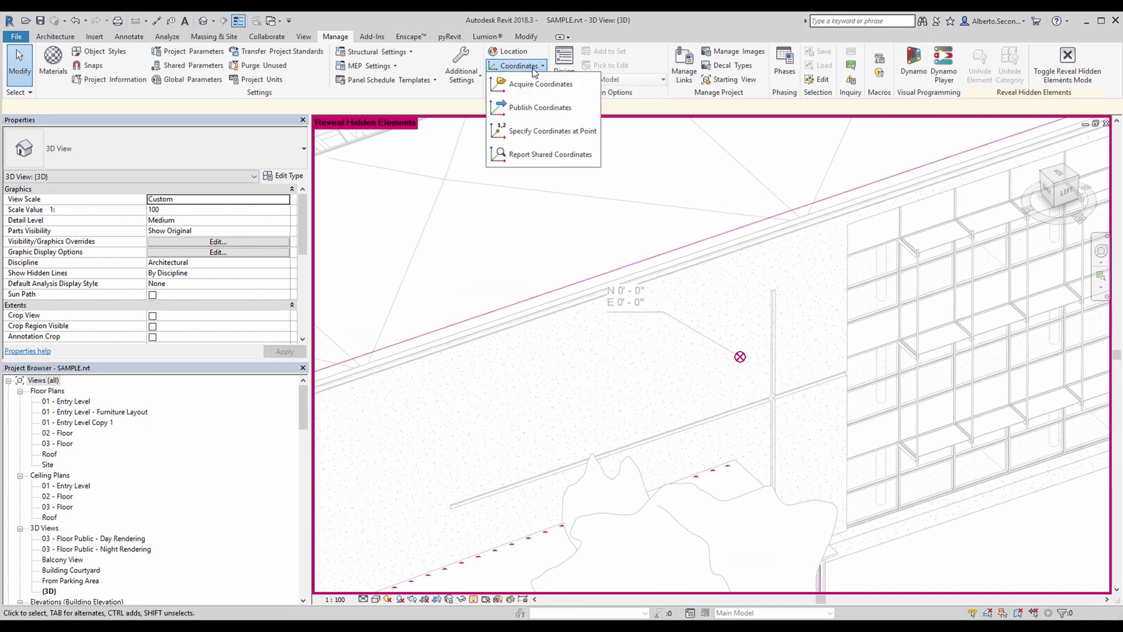
left_click(550, 136)
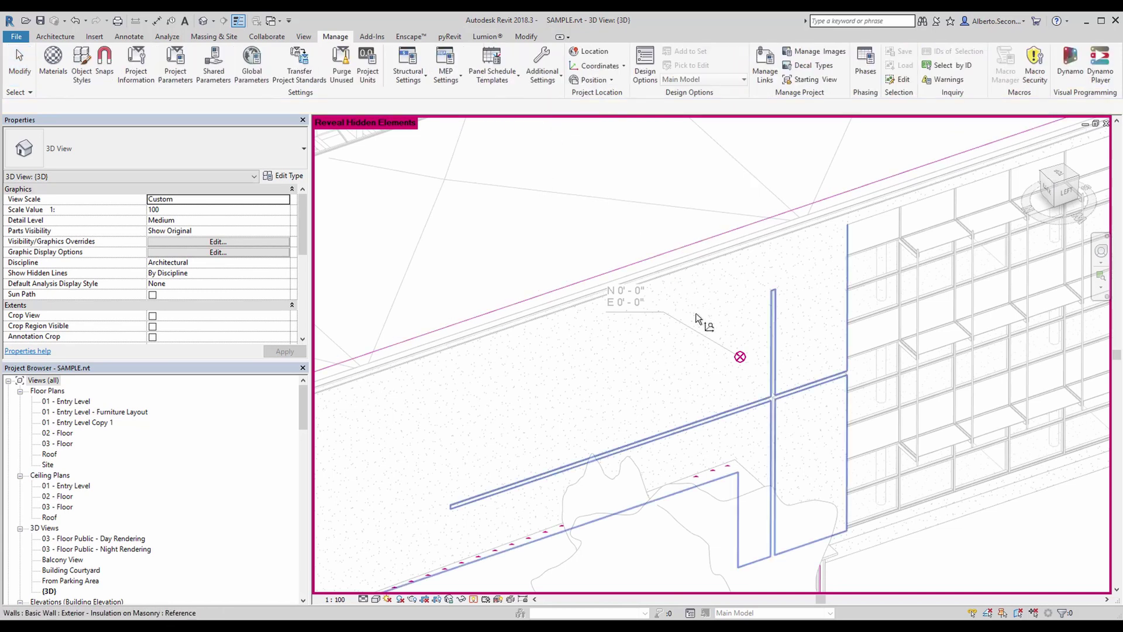
left_click(740, 357)
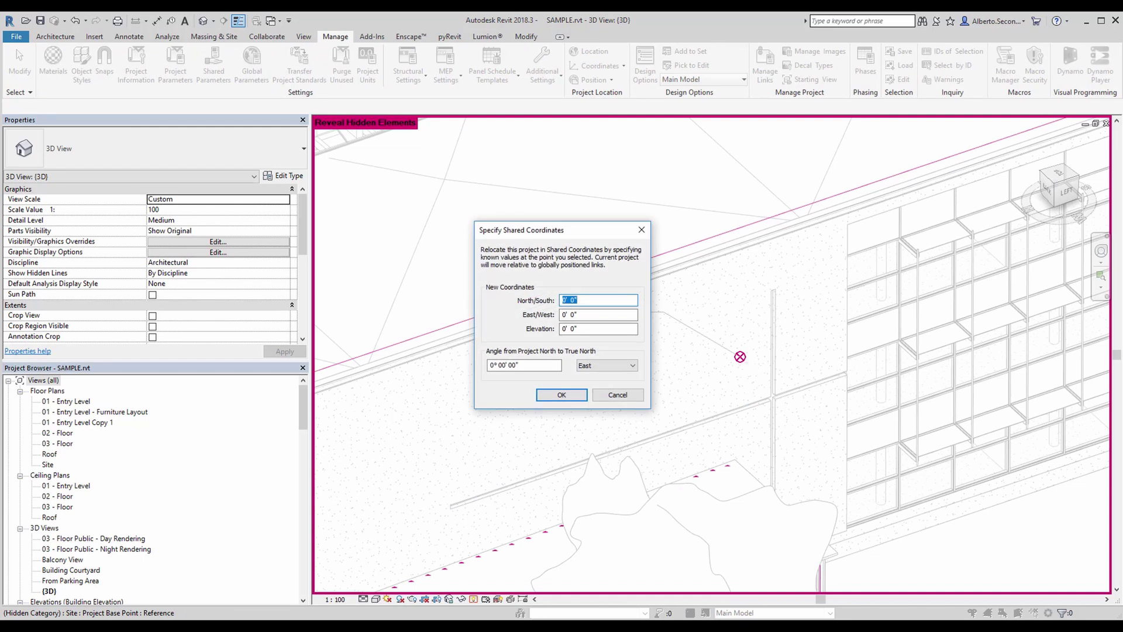
Copy the north value 1851260' from the notes into the North/South field
left_click(533, 628)
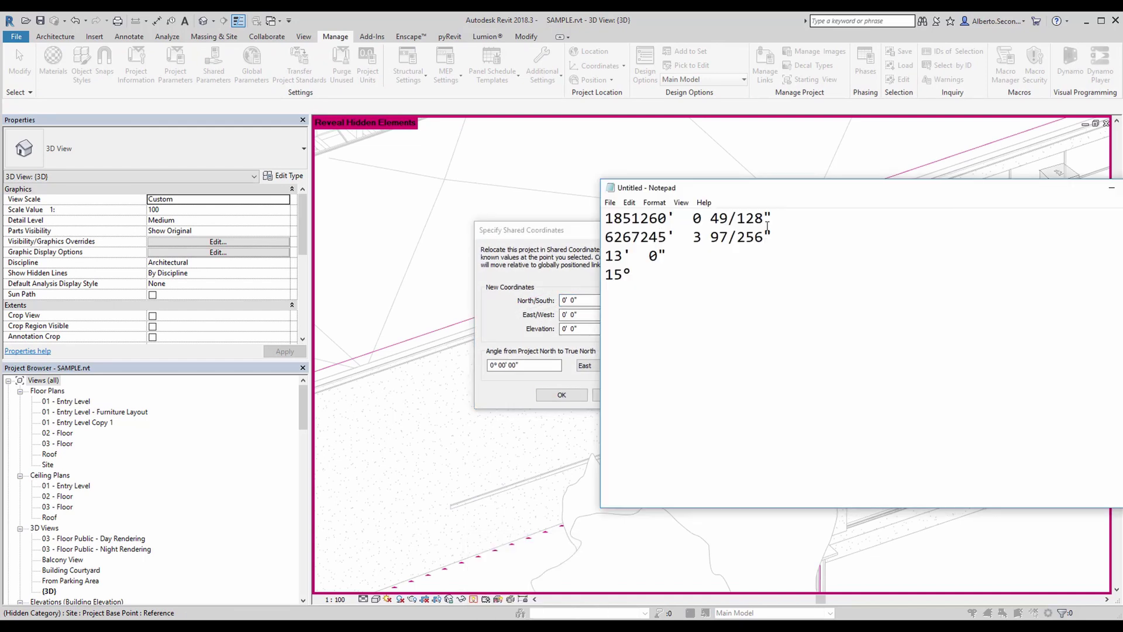
left_click_drag(773, 218, 624, 218)
right_click(625, 218)
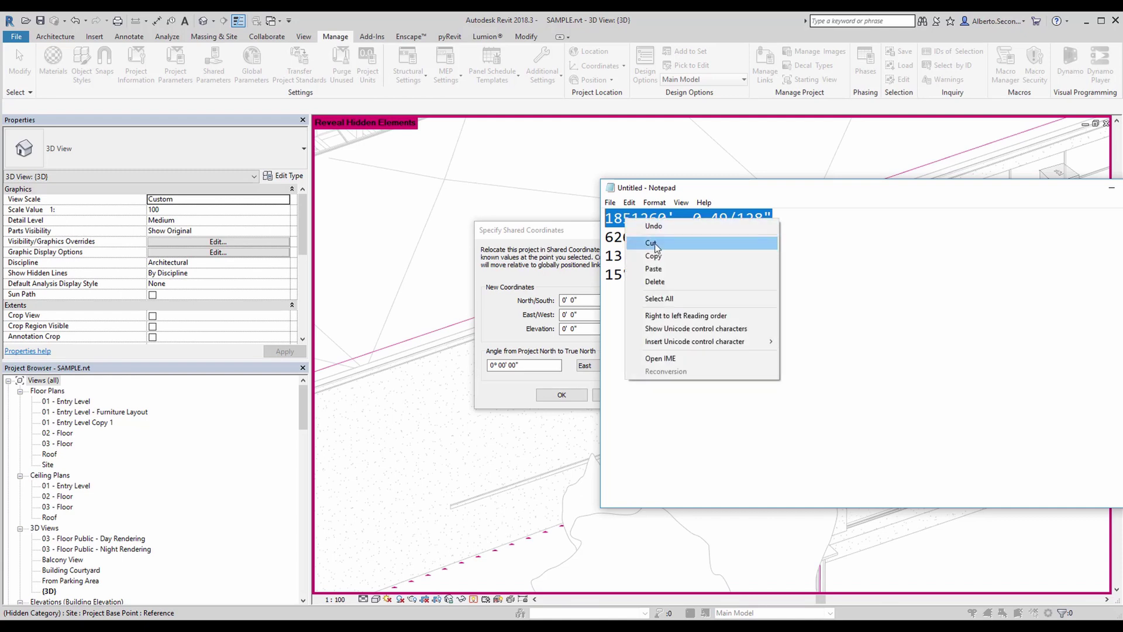
left_click(649, 253)
left_click_drag(581, 299, 562, 300)
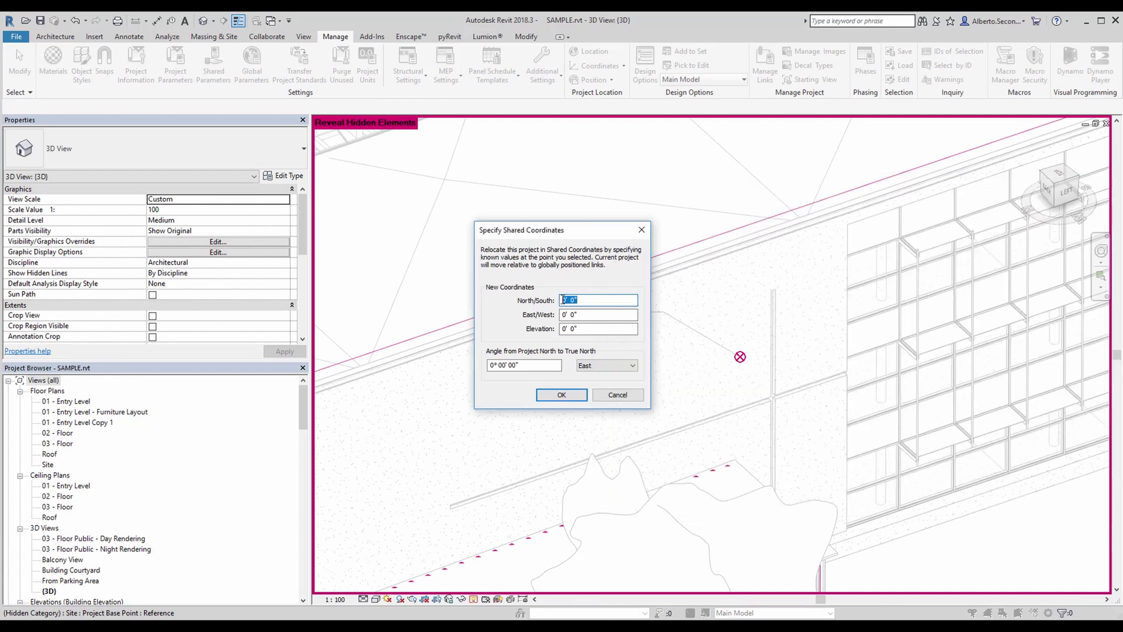
right_click(567, 299)
left_click(605, 348)
Copy the easting 6267245' from the notes into the East/West field
key("alt+Tab")
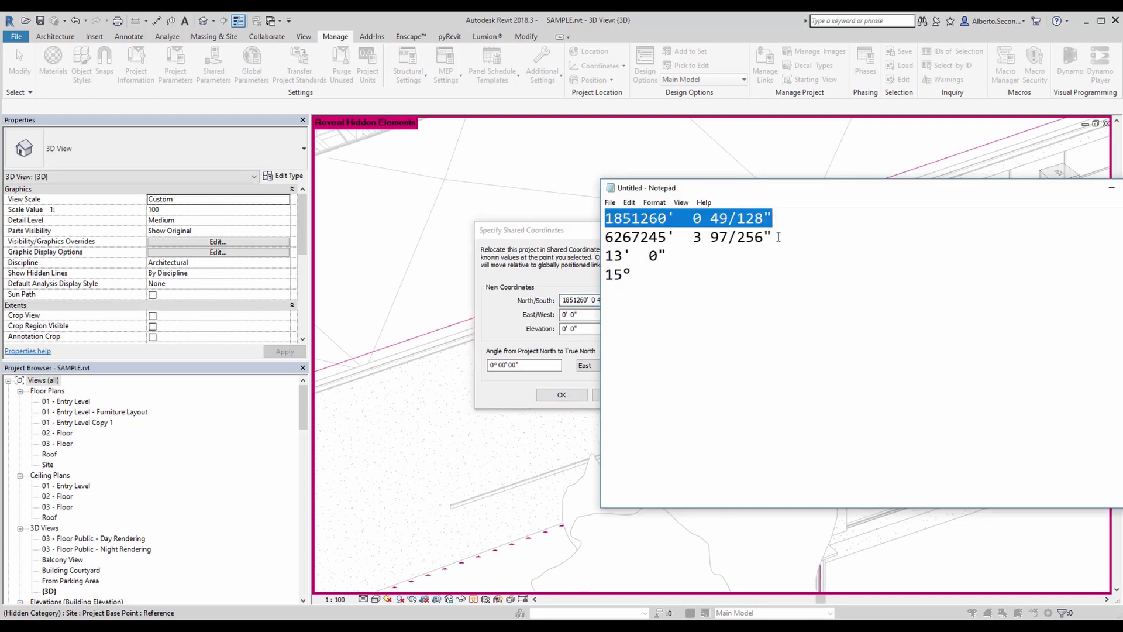
left_click_drag(779, 236, 606, 237)
right_click(620, 239)
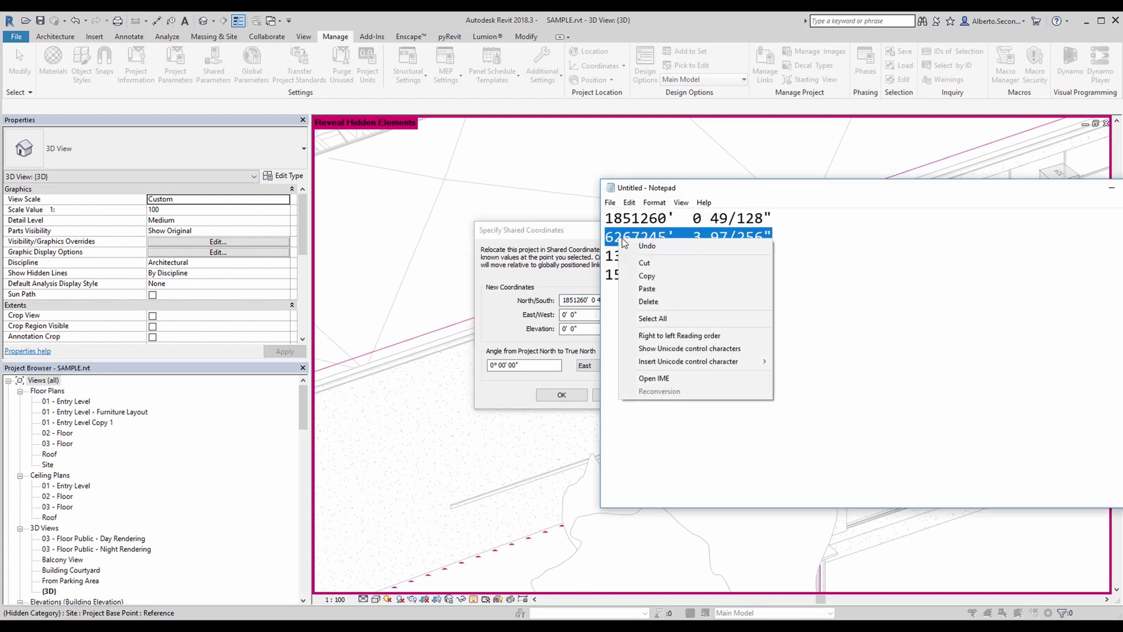
left_click(646, 275)
left_click_drag(592, 314, 564, 314)
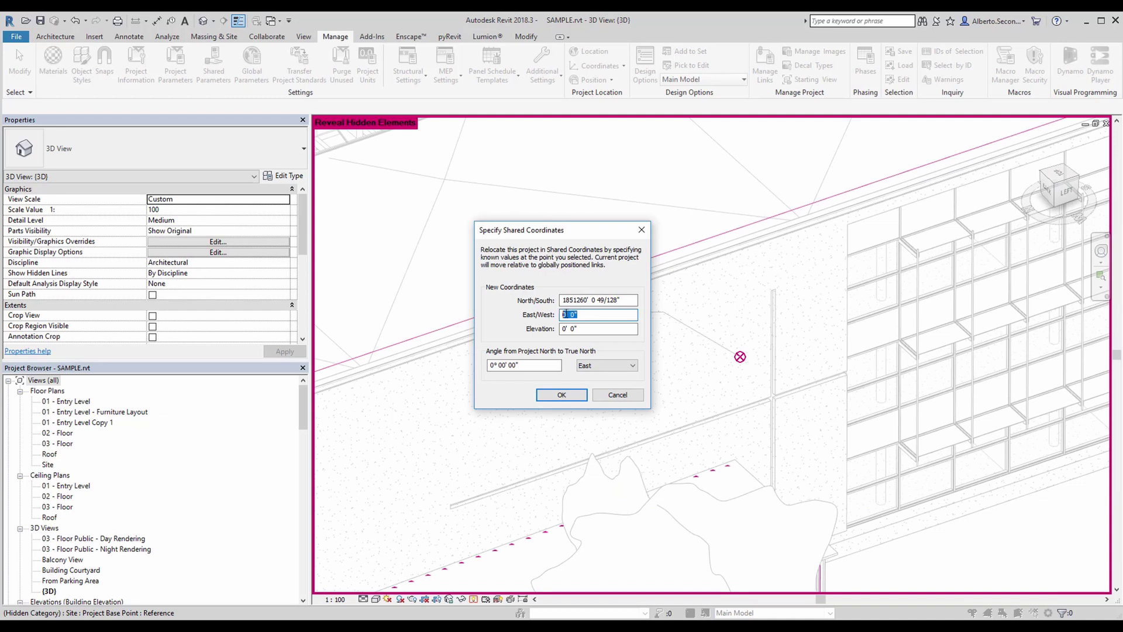
right_click(564, 315)
left_click(591, 364)
Copy the 13' 0" elevation from the notes into the Elevation field
key("alt+Tab")
left_click_drag(679, 258, 607, 255)
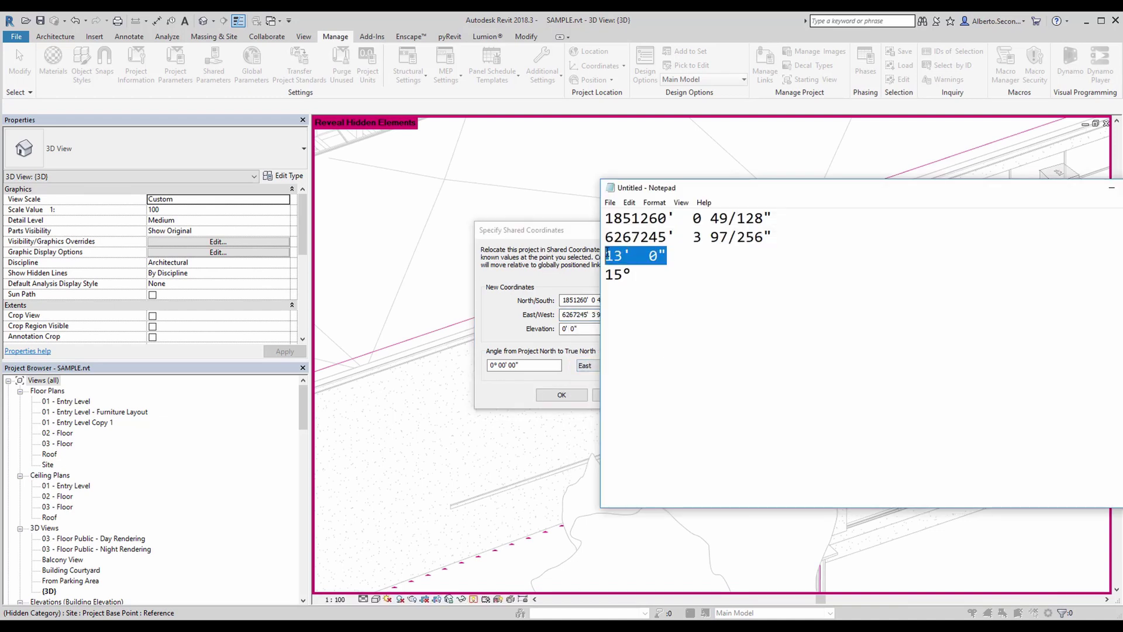
right_click(618, 254)
left_click(655, 292)
left_click(587, 328)
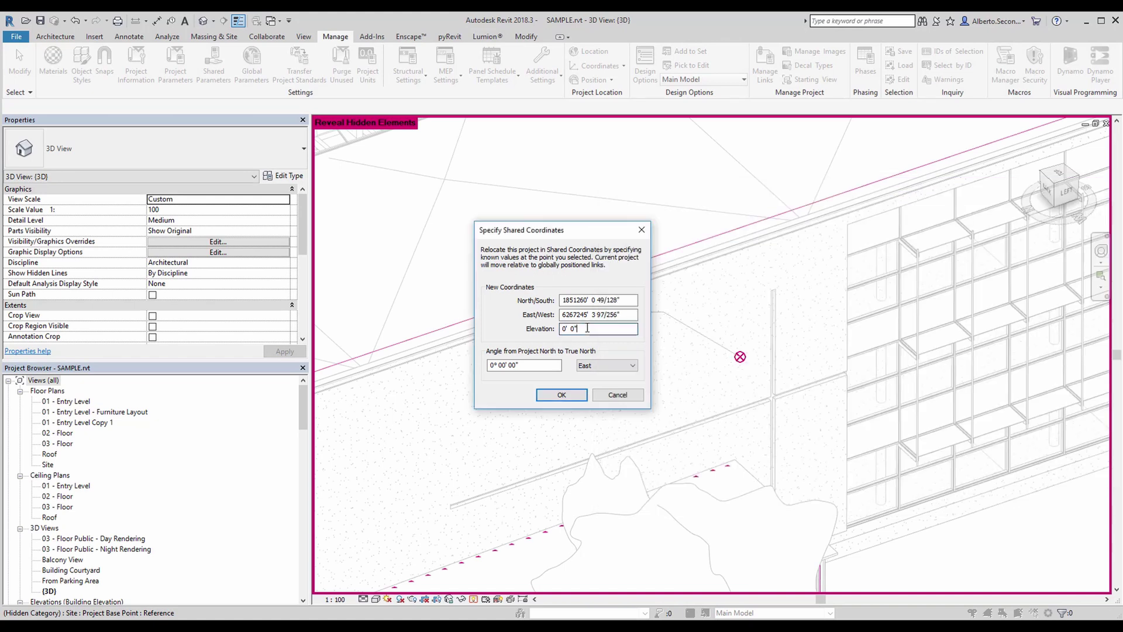
left_click_drag(587, 328, 565, 329)
left_click(592, 366)
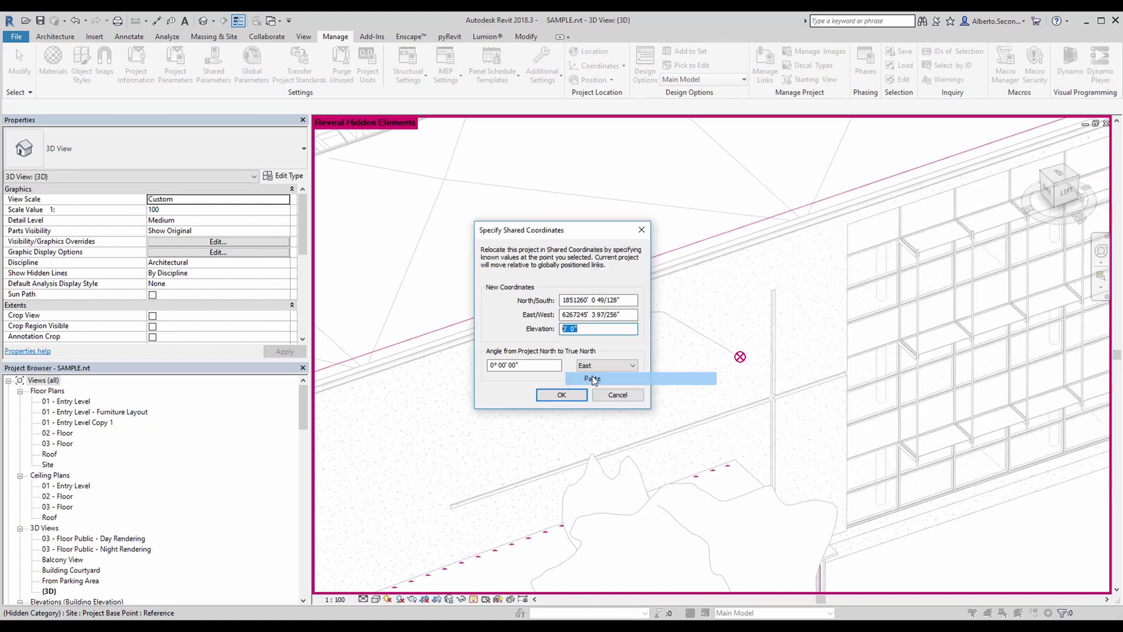
Set the angle from Project North to True North to 15
key("alt+Tab")
left_click_drag(633, 273, 606, 274)
left_click_drag(543, 366, 478, 372)
type("15")
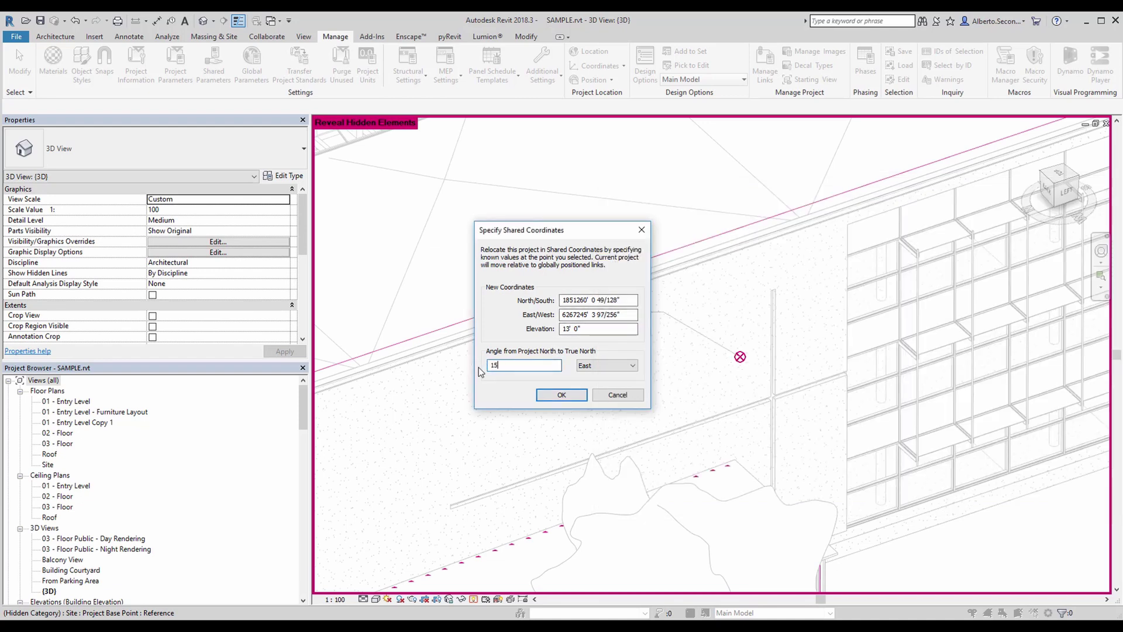
Apply the new shared coordinates, zoom out, and turn off Reveal Hidden Elements
left_click(562, 396)
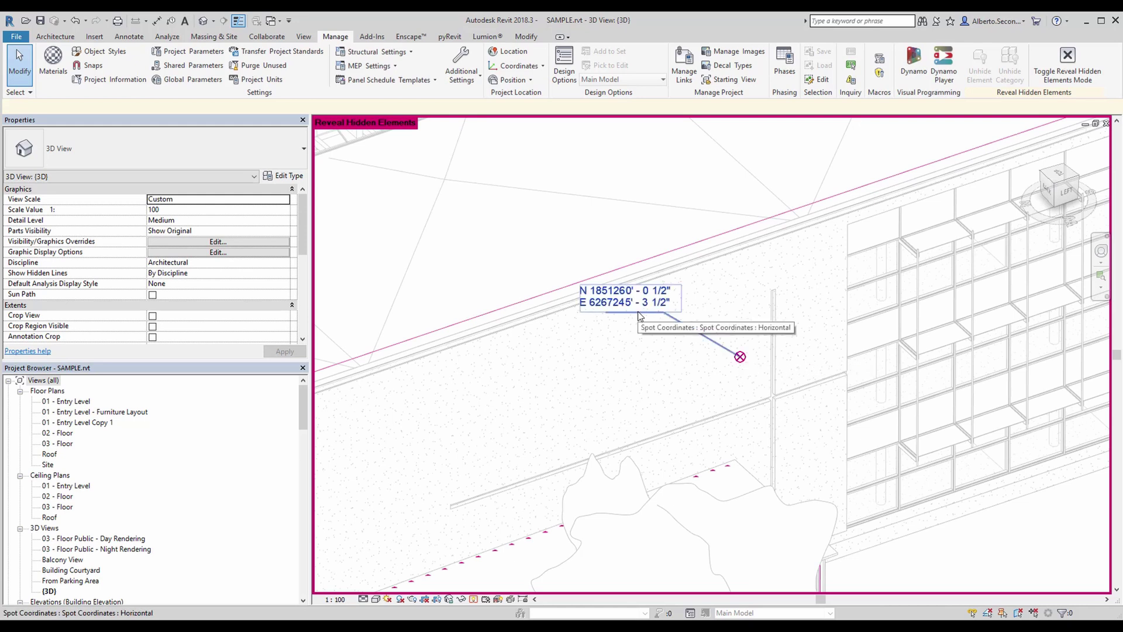
scroll(640, 316, "down", 3)
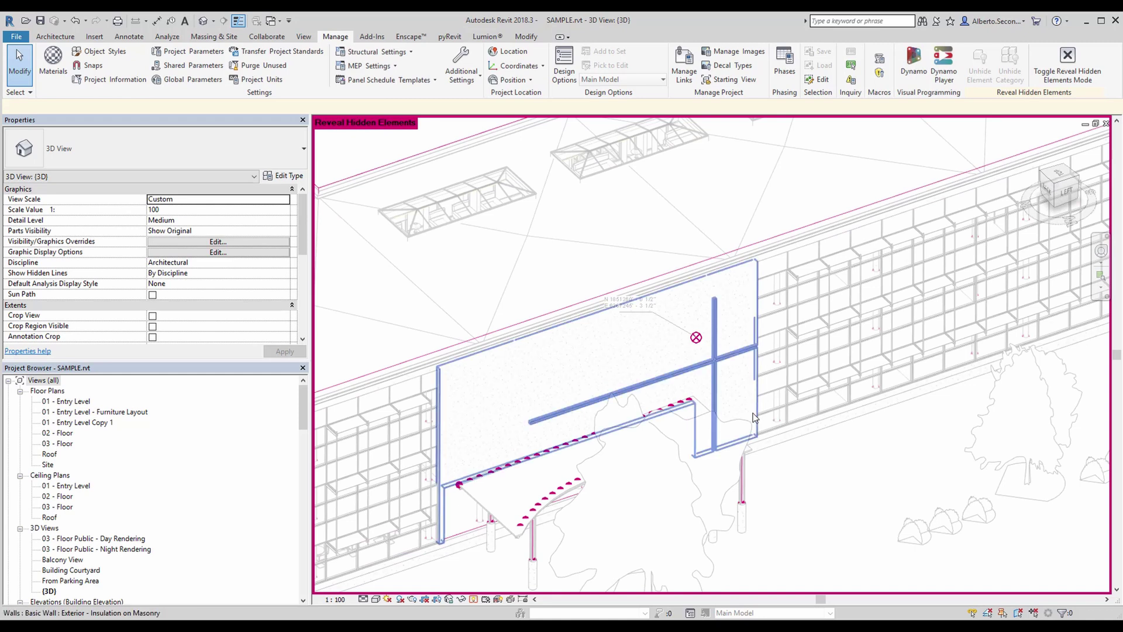
scroll(753, 413, "down", 3)
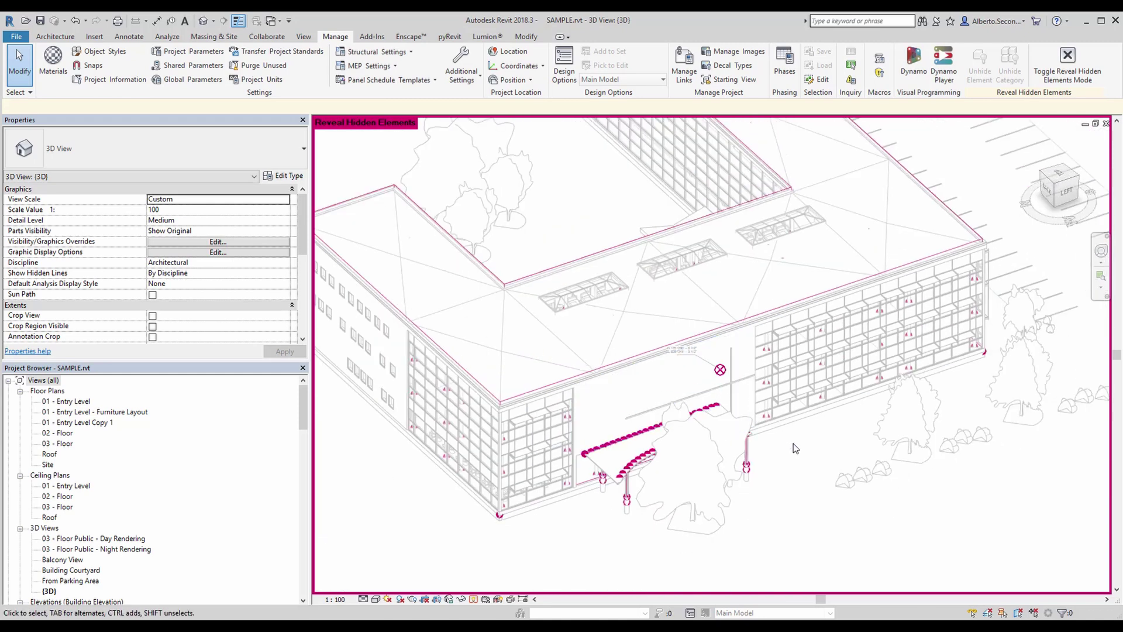
scroll(794, 444, "down", 2)
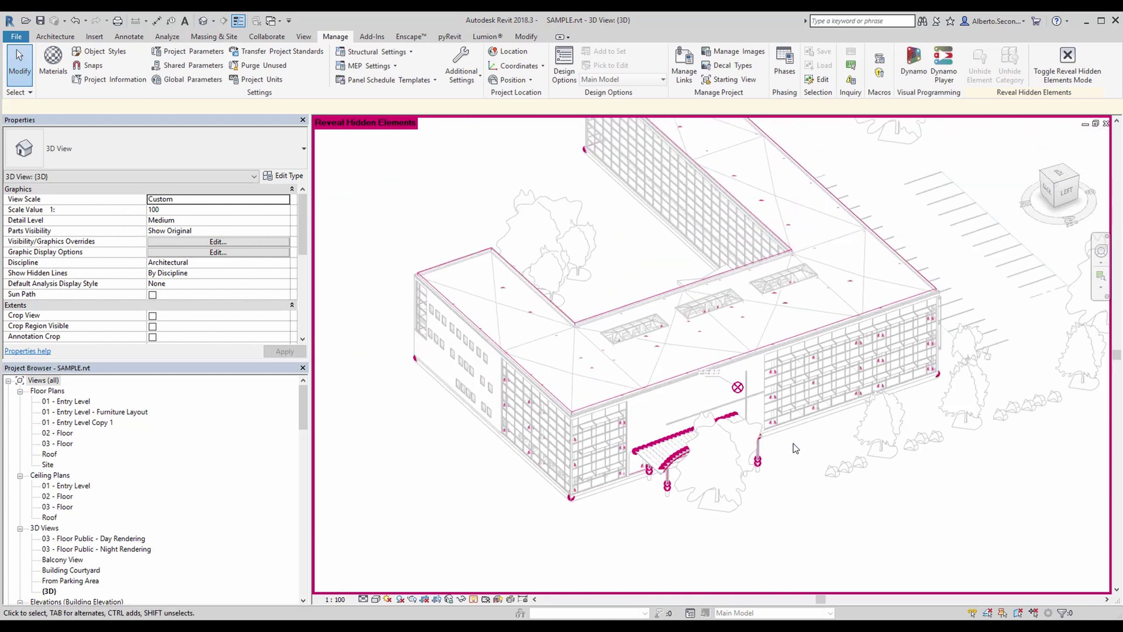
left_click(475, 600)
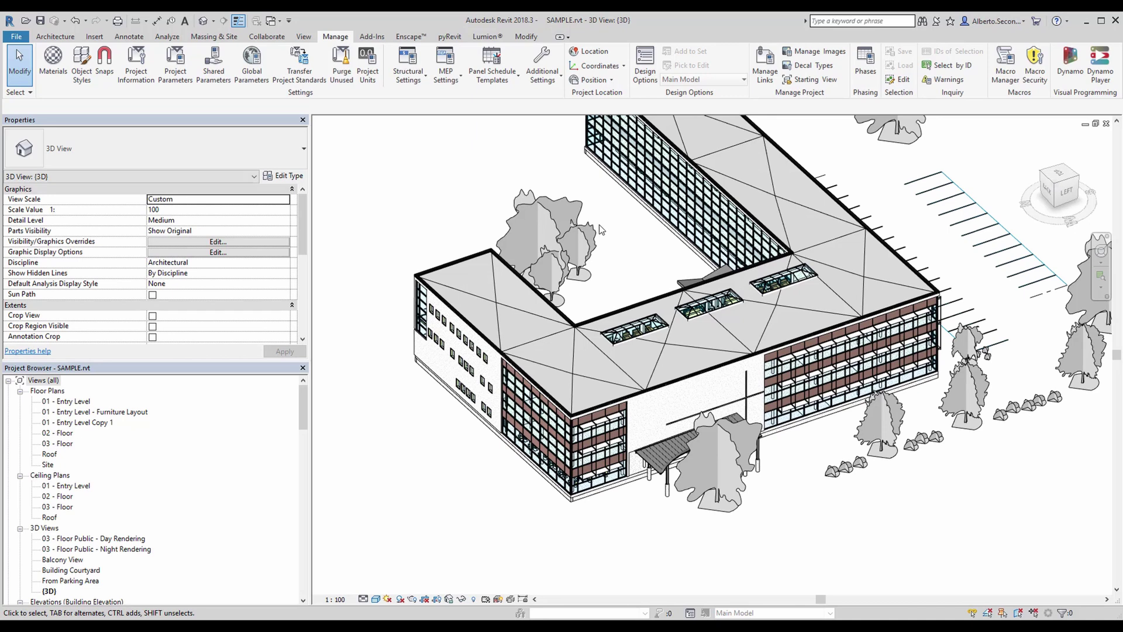
Run Purge Unused with Check All, removing all 493 unused items
left_click(345, 73)
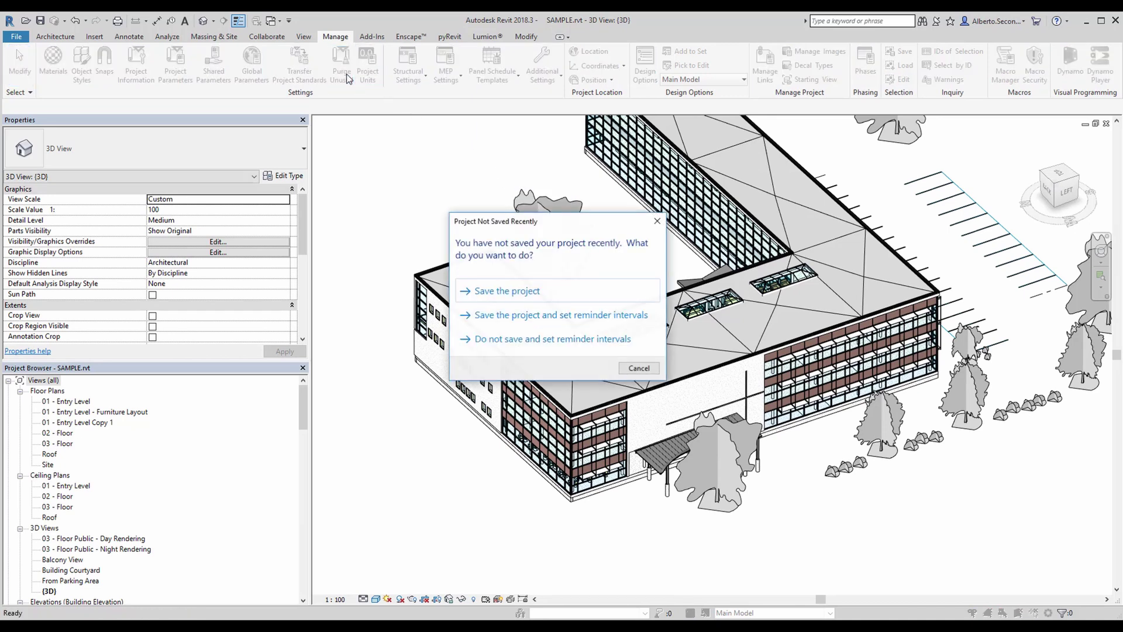
left_click(639, 368)
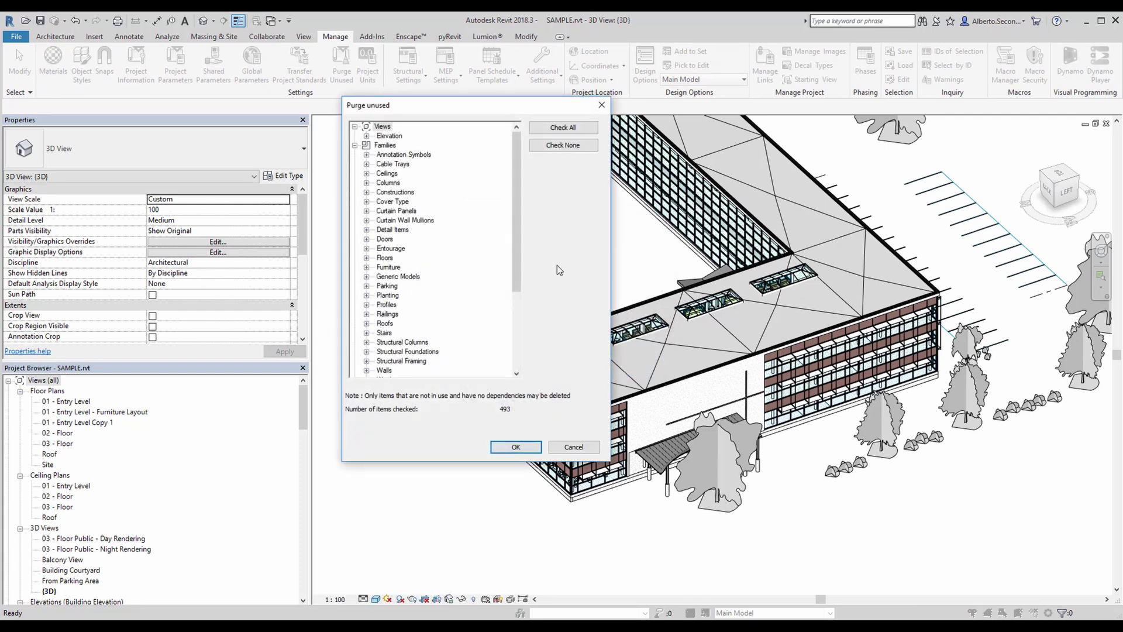
left_click(565, 129)
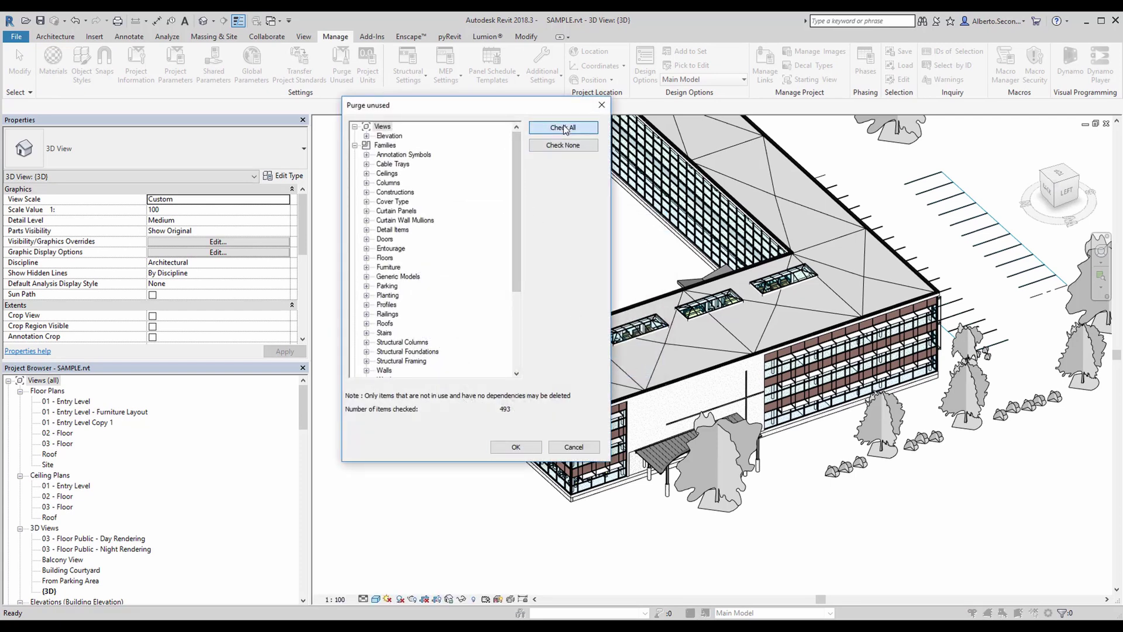
left_click(516, 447)
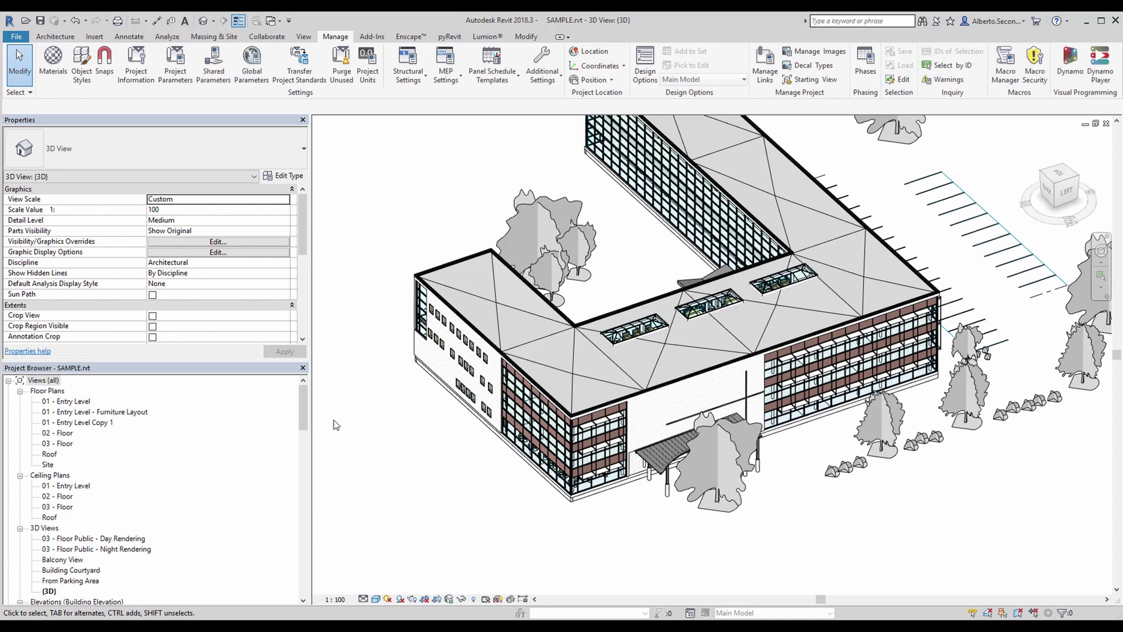
Scroll the Project Browser down to Families and switch to the pyRevit ribbon
left_click_drag(303, 405, 300, 496)
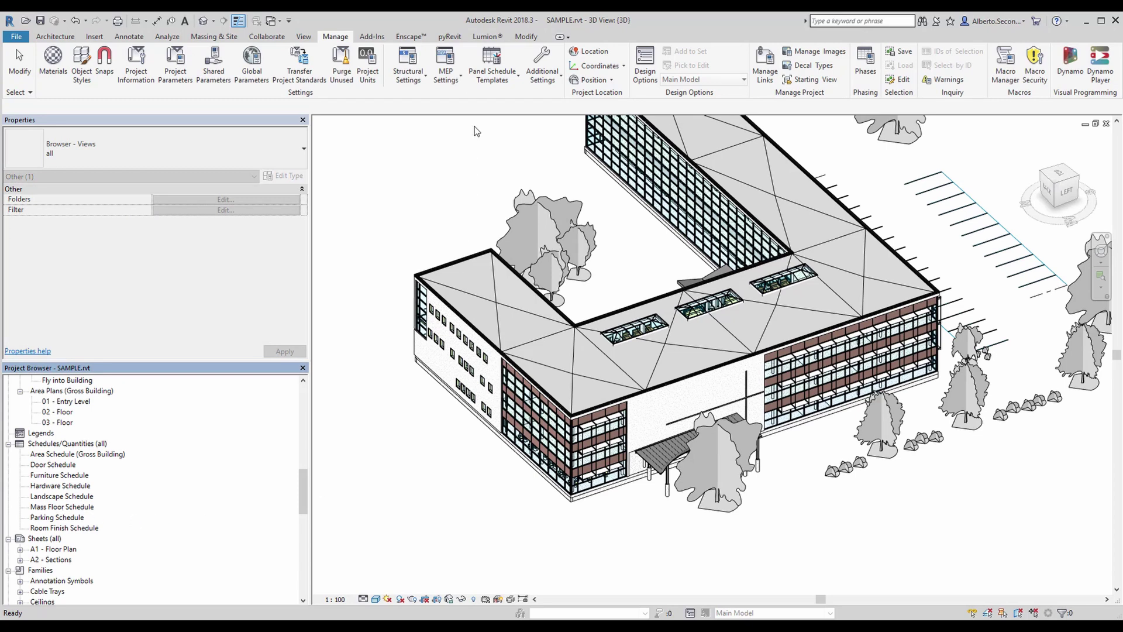
left_click(450, 37)
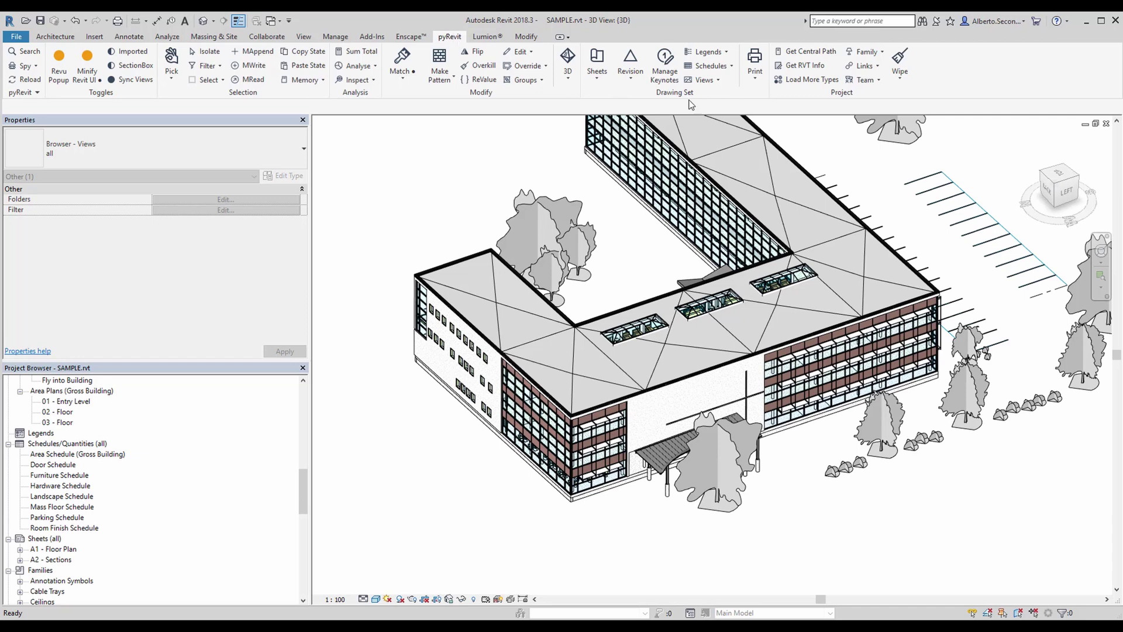
left_click(904, 76)
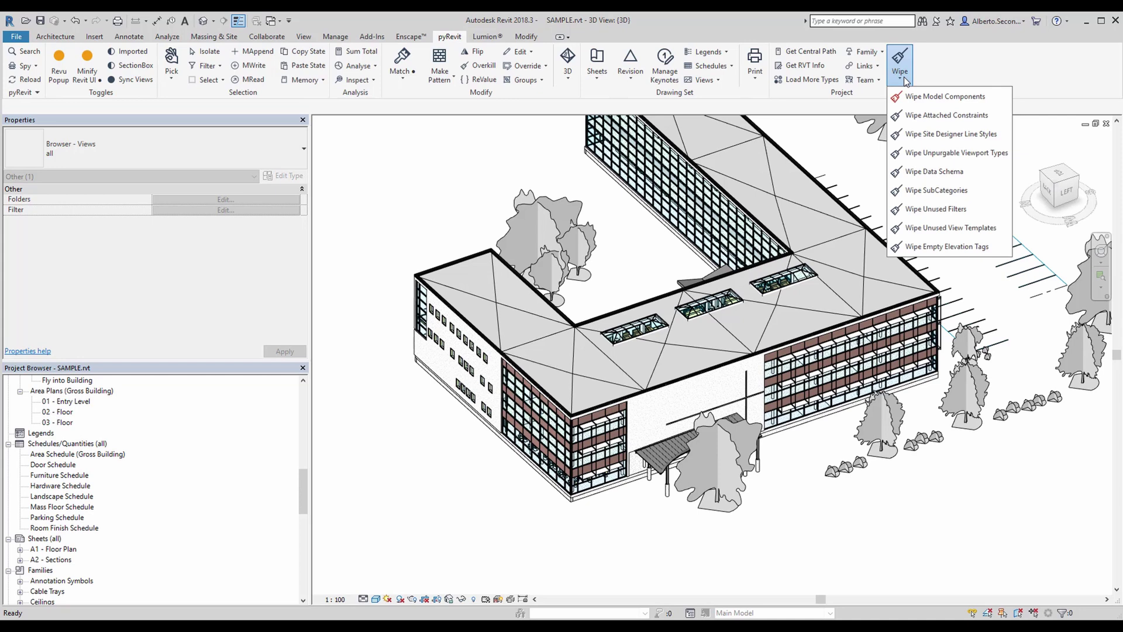
left_click(961, 97)
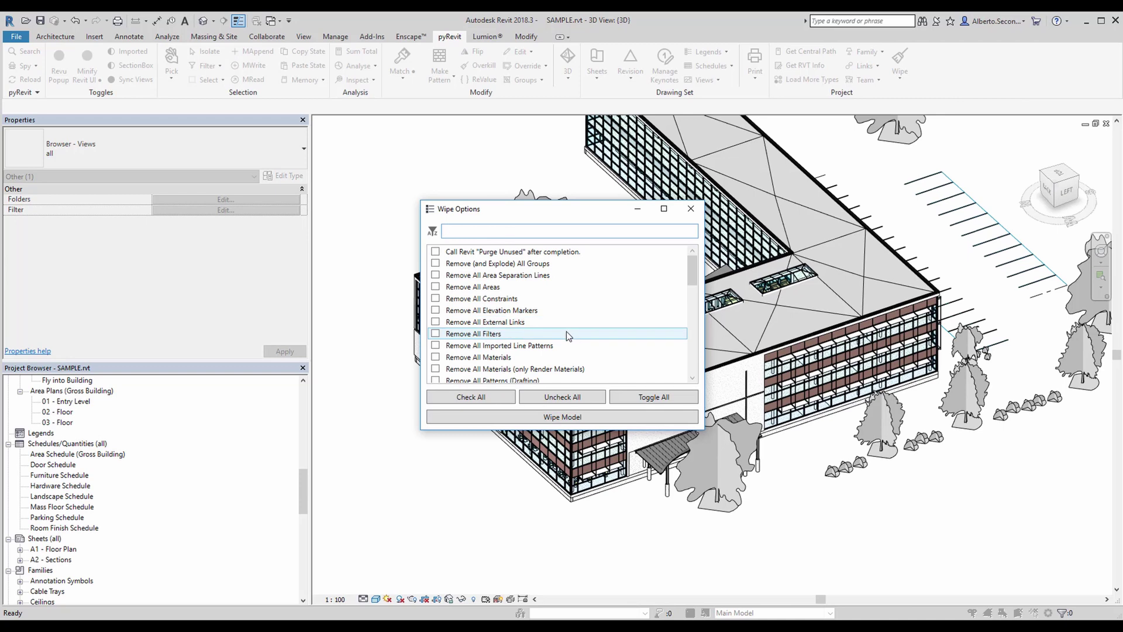
scroll(566, 331, "down", 7)
scroll(566, 331, "down", 5)
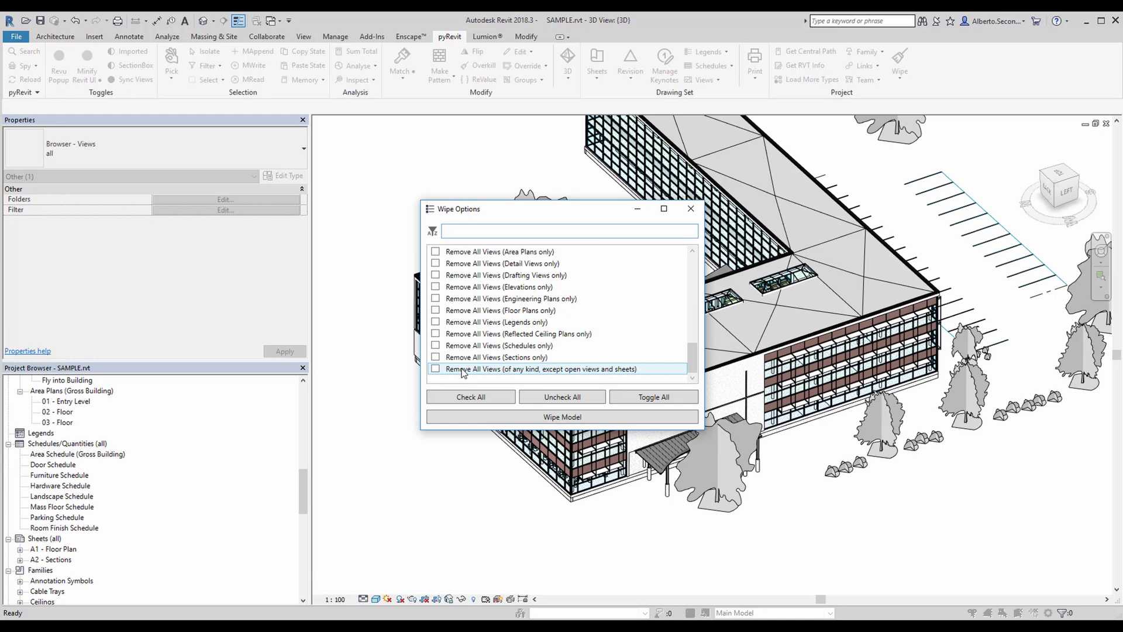
scroll(463, 372, "up", 7)
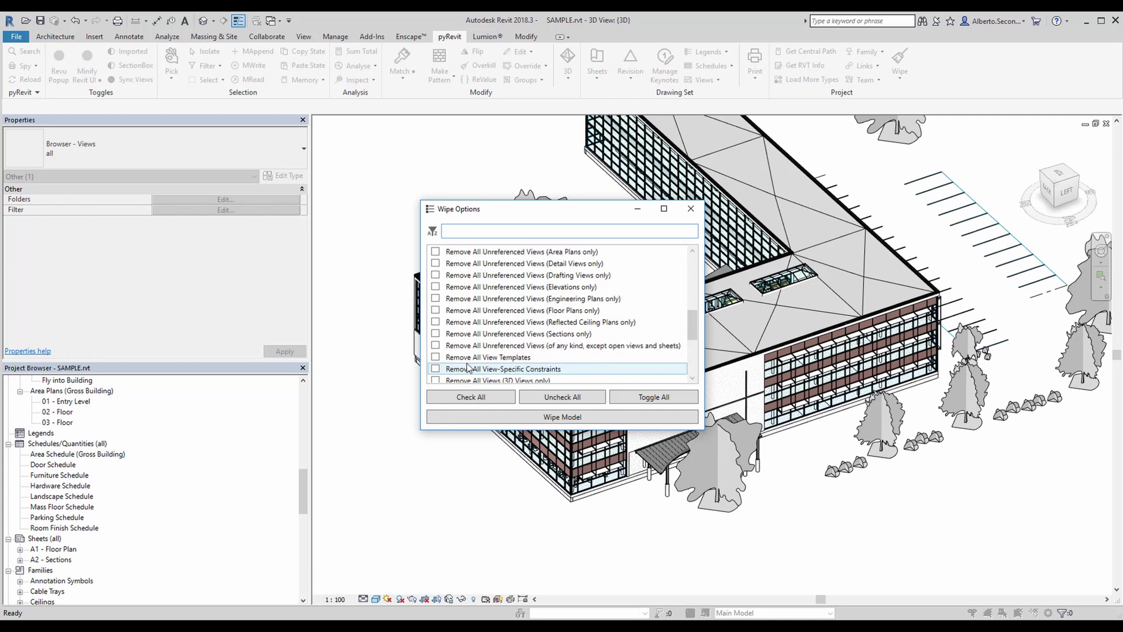
scroll(477, 311, "up", 6)
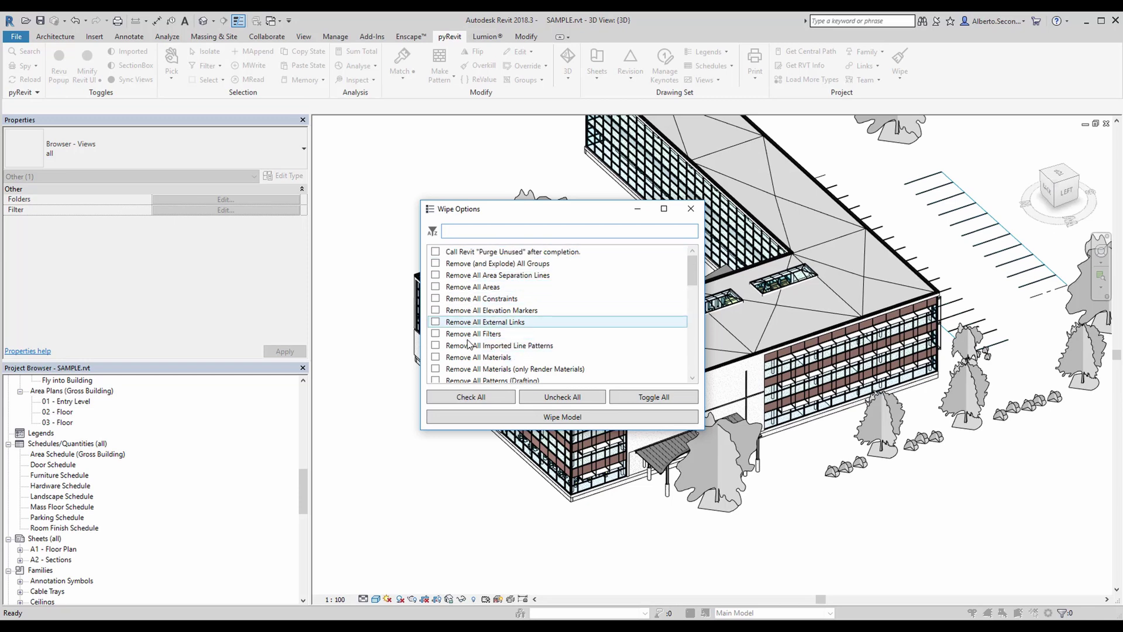
scroll(496, 338, "down", 2)
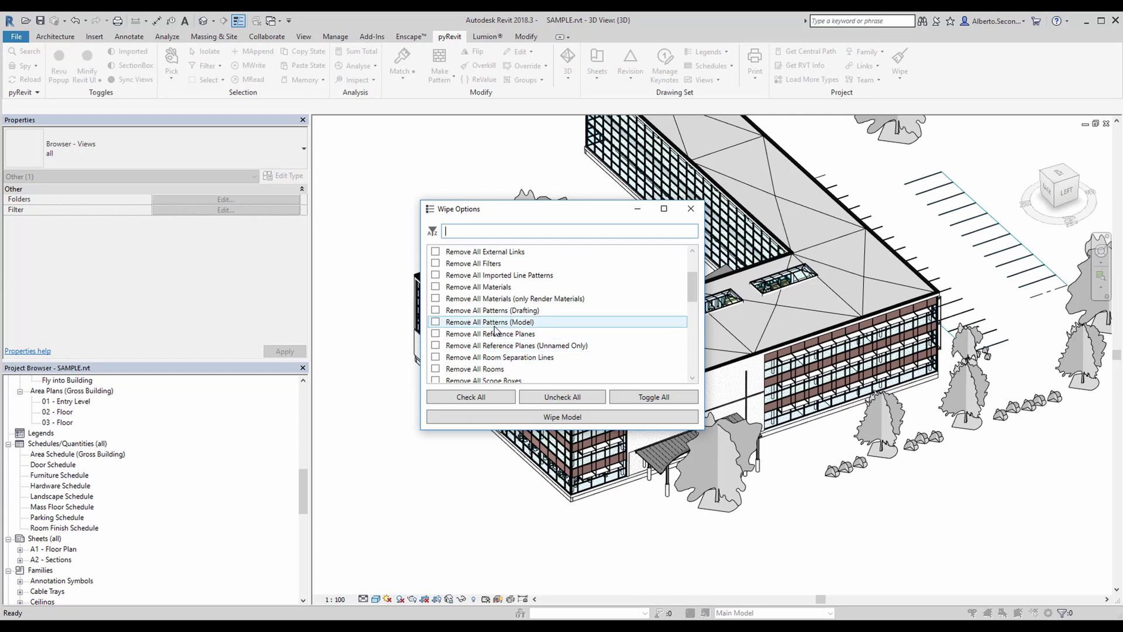
scroll(496, 329, "down", 2)
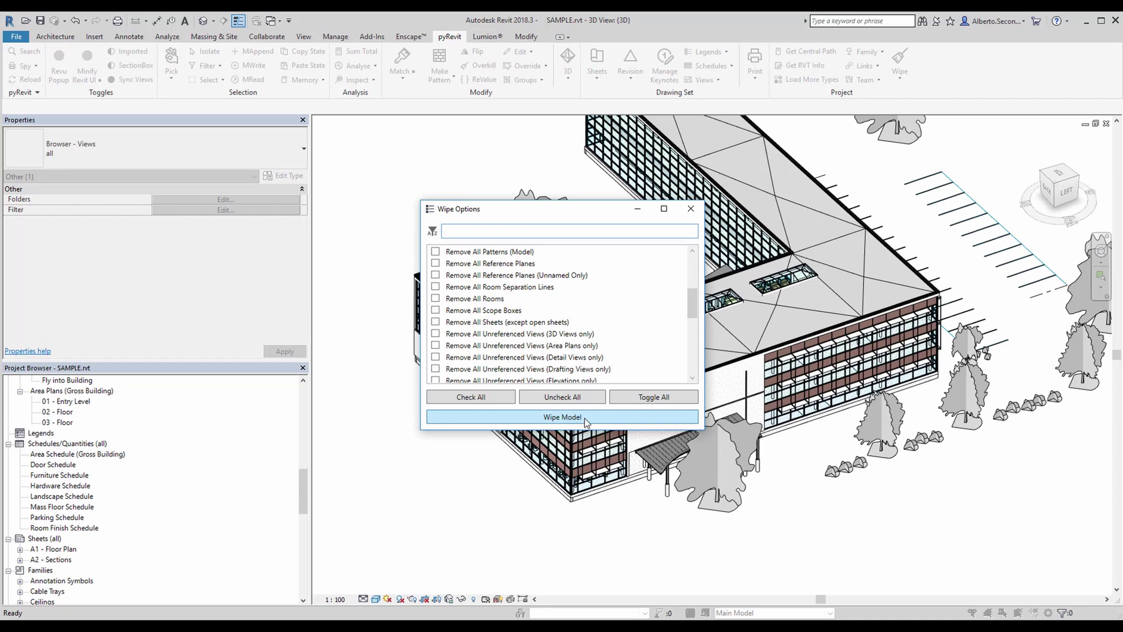
left_click(691, 210)
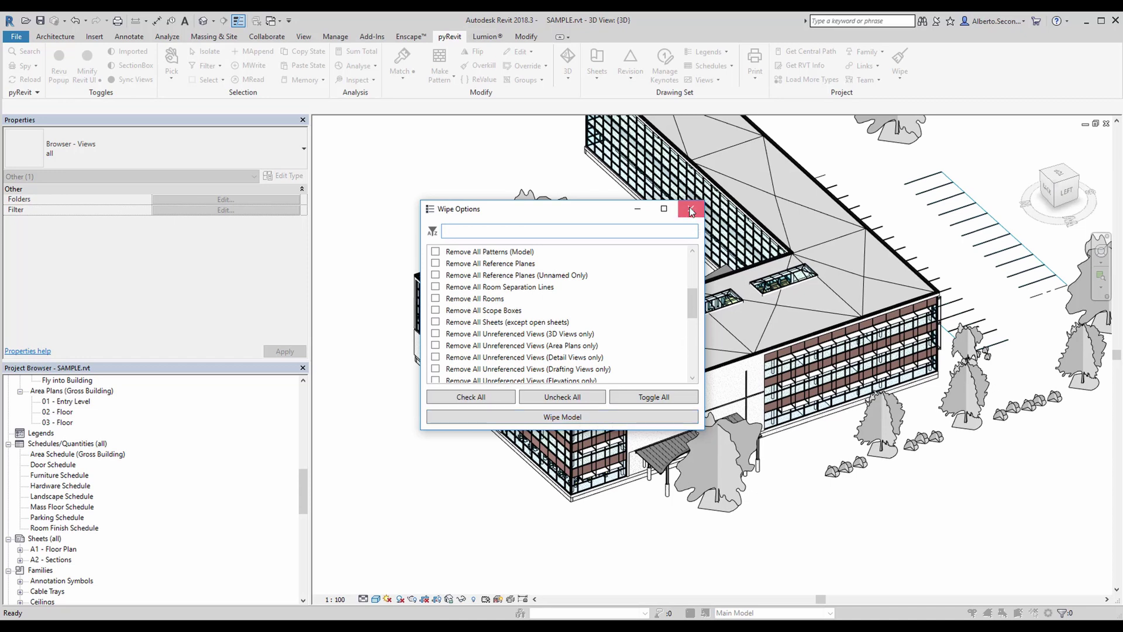